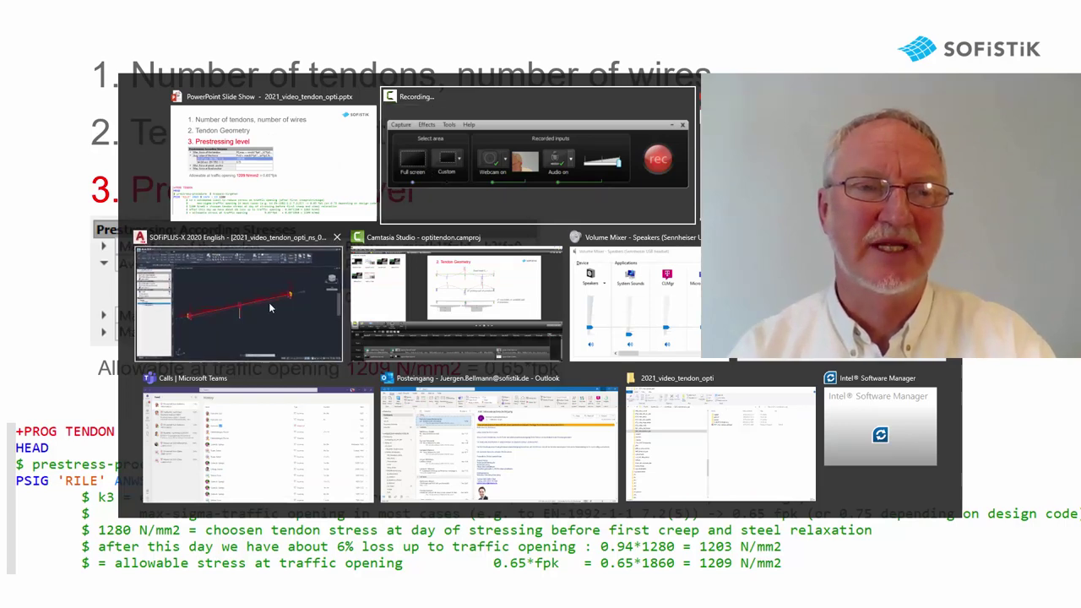
Step: Switch from the PowerPoint slideshow to the SOFiPLUS-X drawing 2021_video_tendon_opti_ns_02.dwg
click(140, 324)
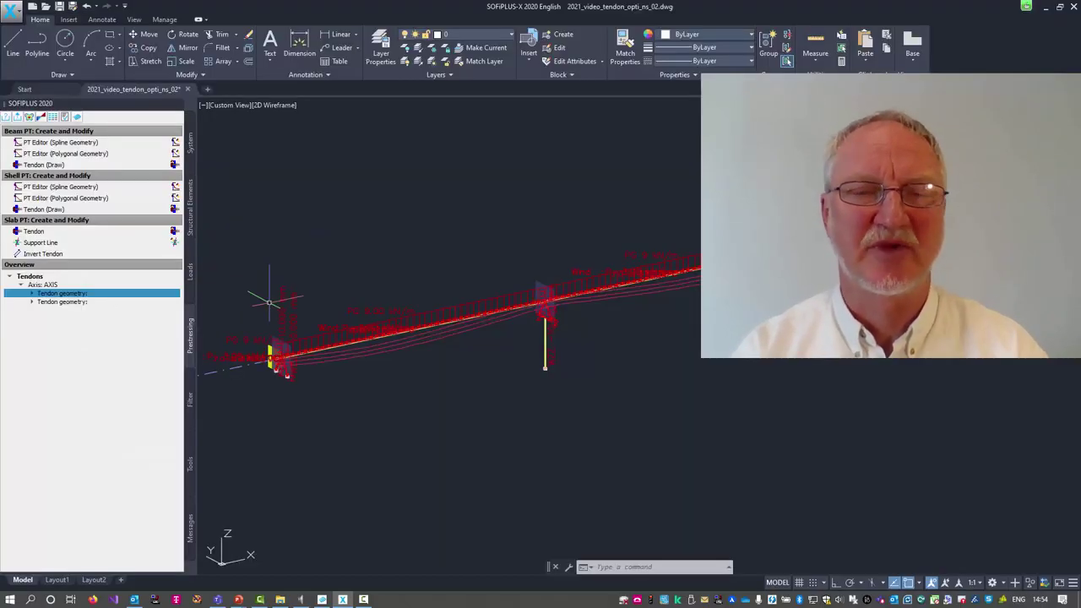
Step: Lower the k3 factor of TENDON 1's average prestress force, then export the system to Structural Desktop
double_click(60, 295)
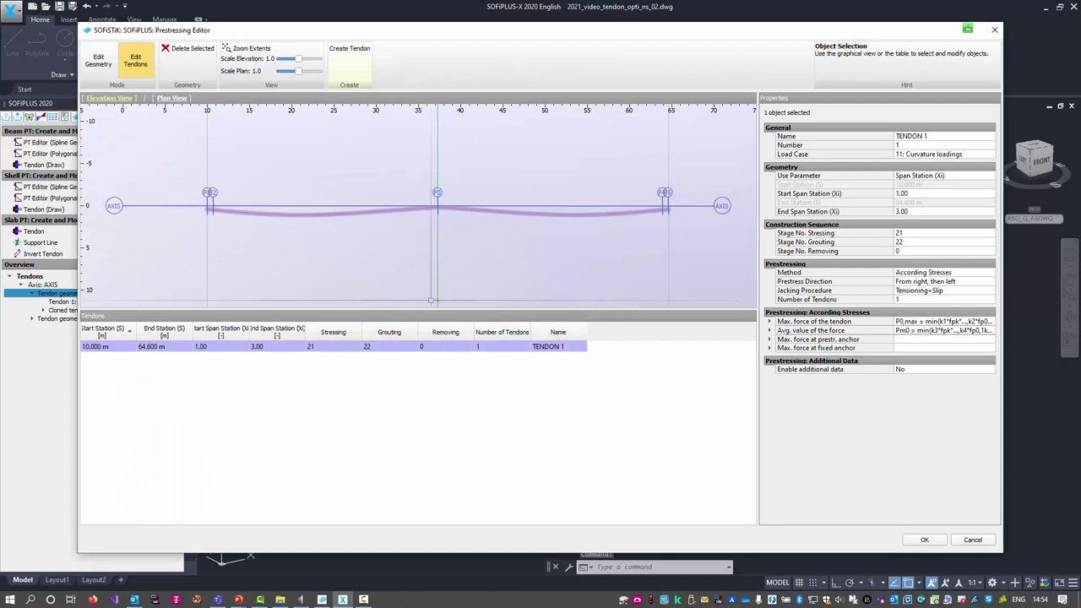
click(769, 331)
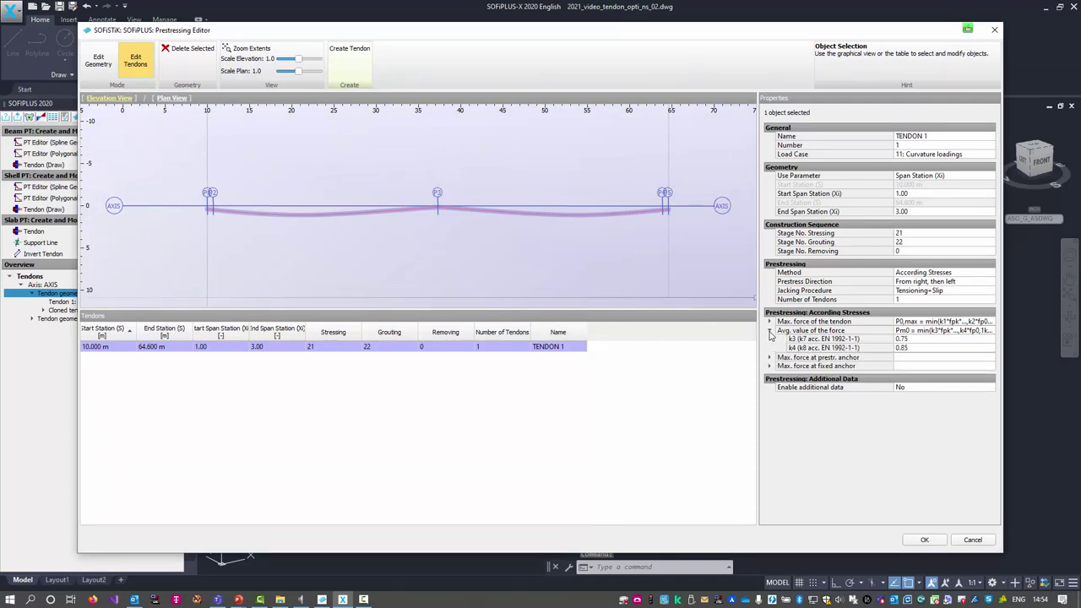
click(799, 341)
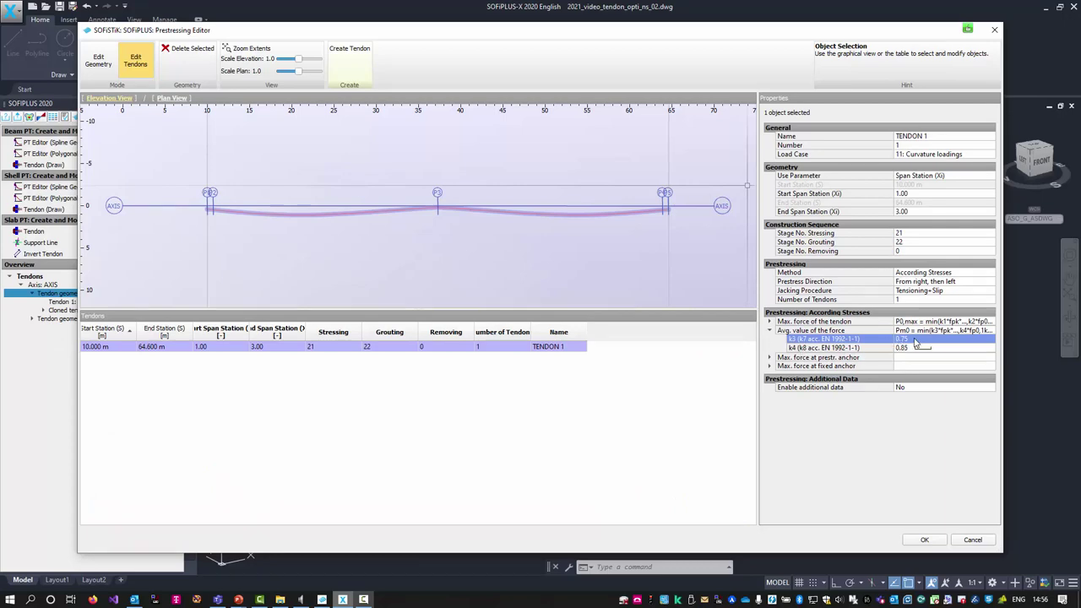
click(925, 540)
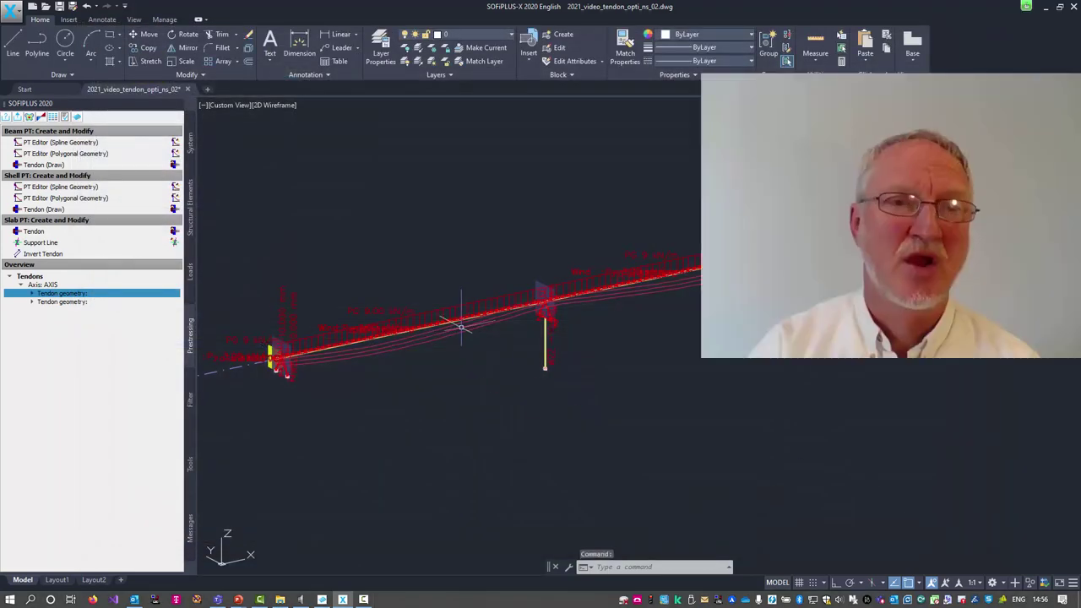
click(19, 118)
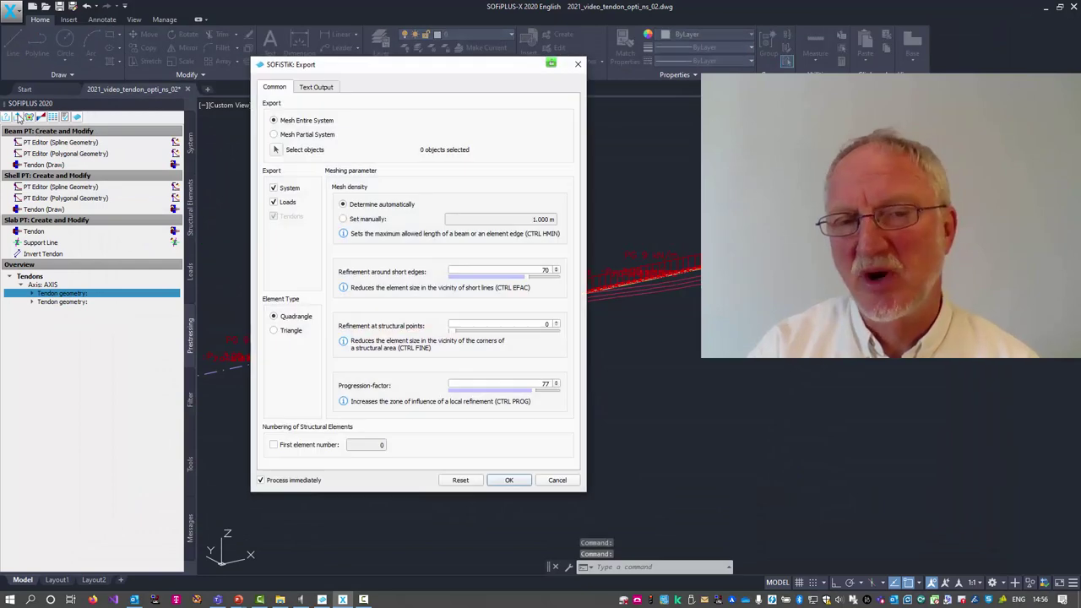
click(510, 480)
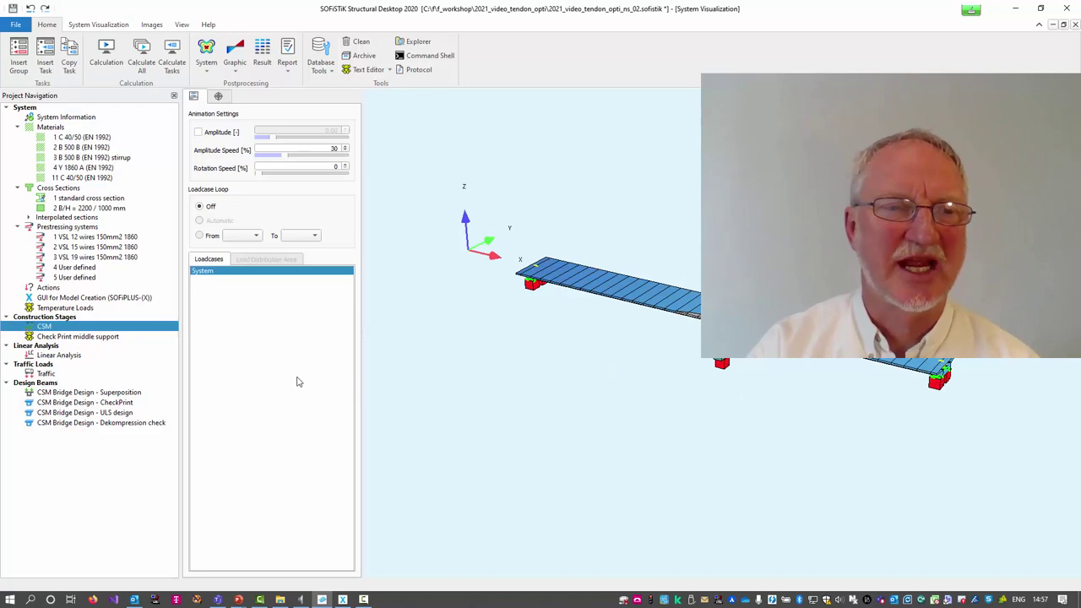
Step: Recalculate the CSM stages and change the check-print beam from 200011 to 200010
right_click(61, 330)
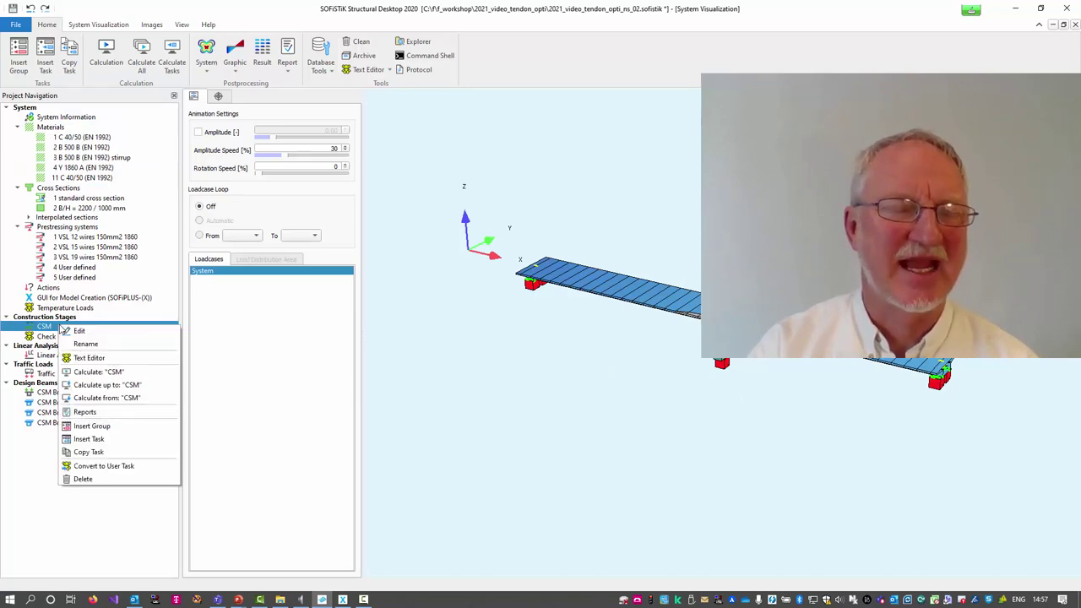
click(89, 372)
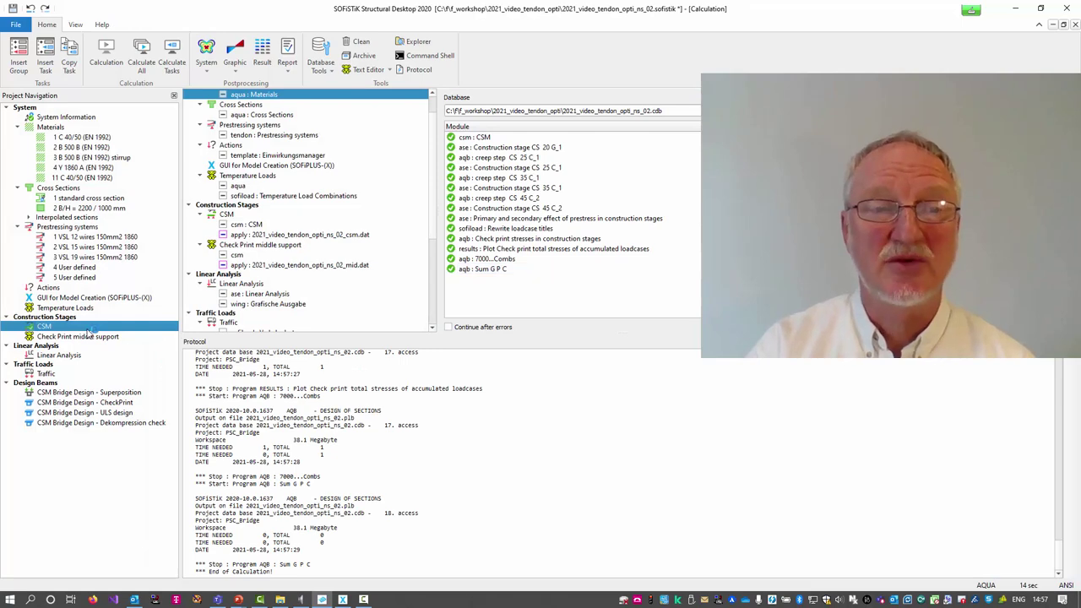
double_click(88, 329)
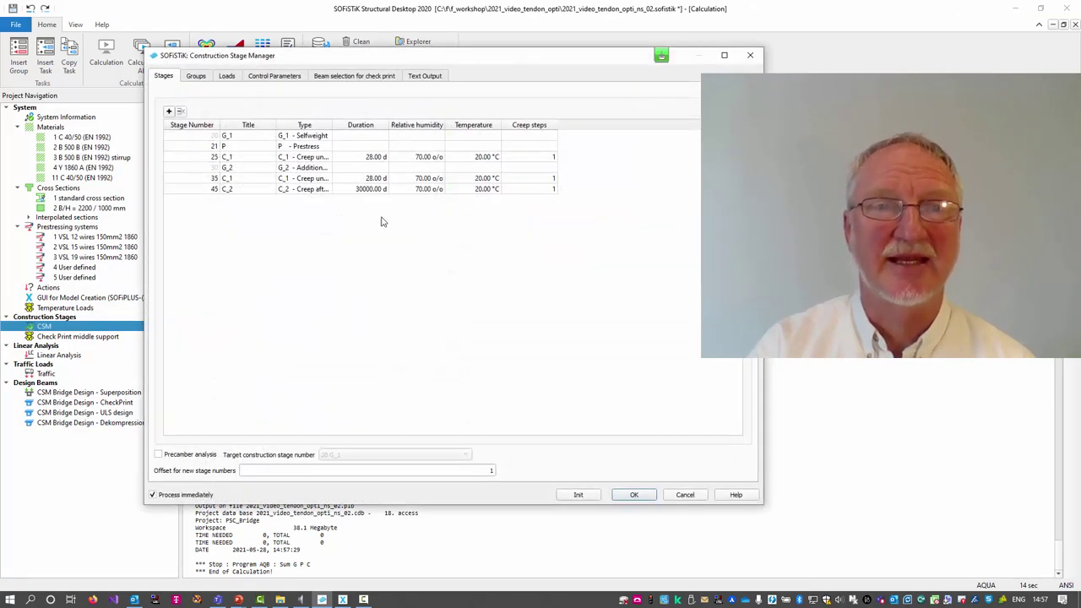
click(377, 76)
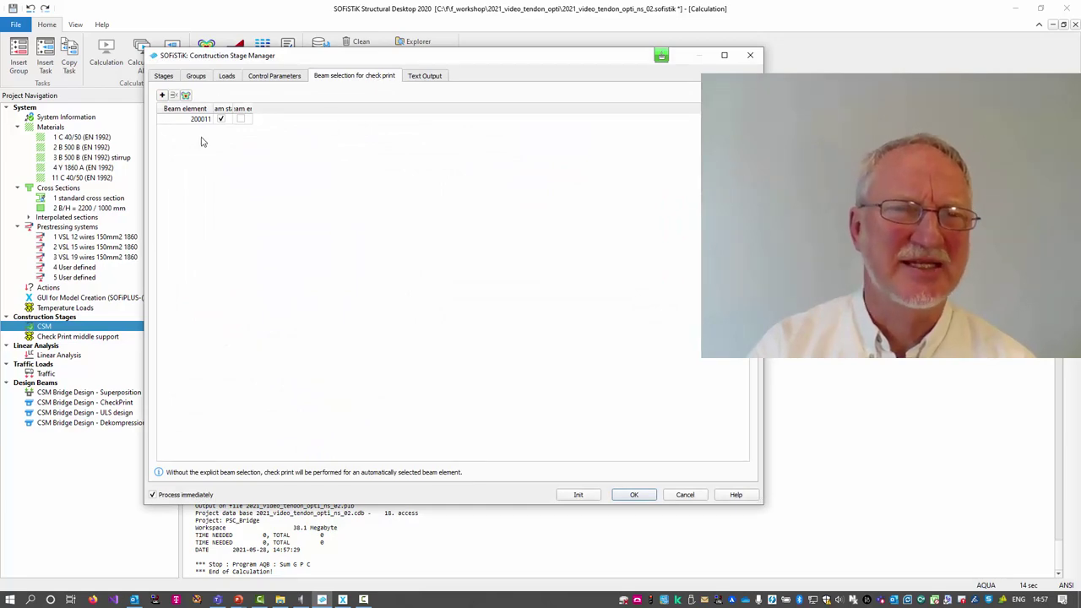
click(186, 95)
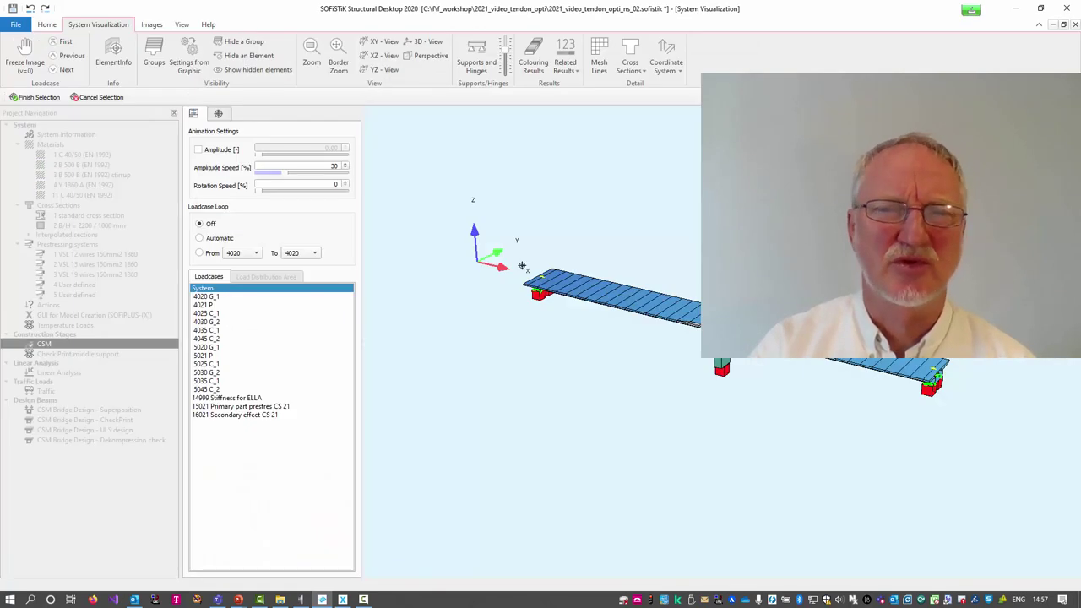
click(619, 296)
right_click(619, 297)
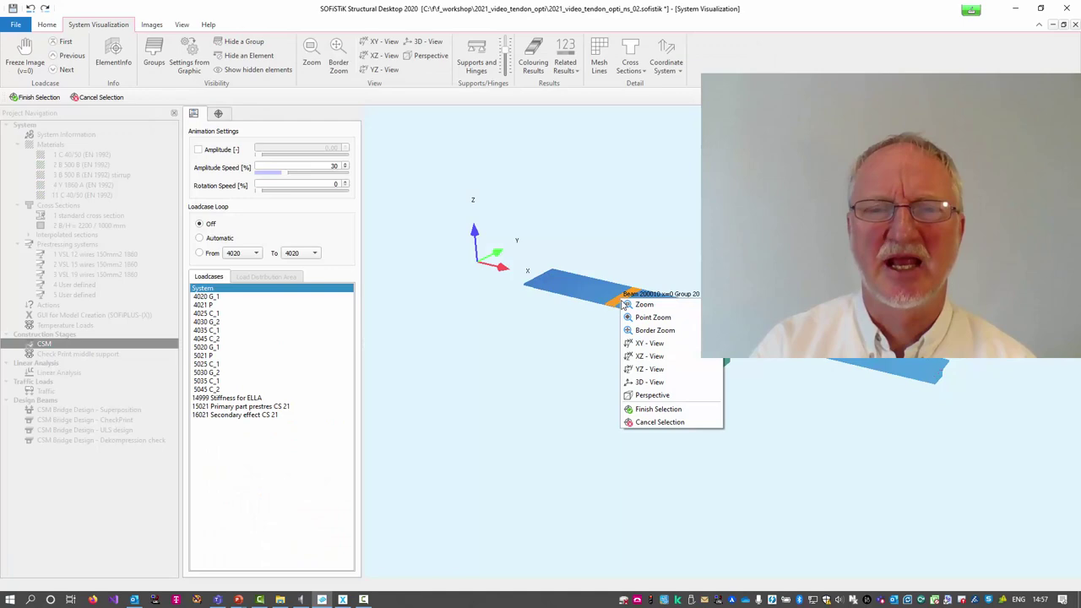
click(658, 410)
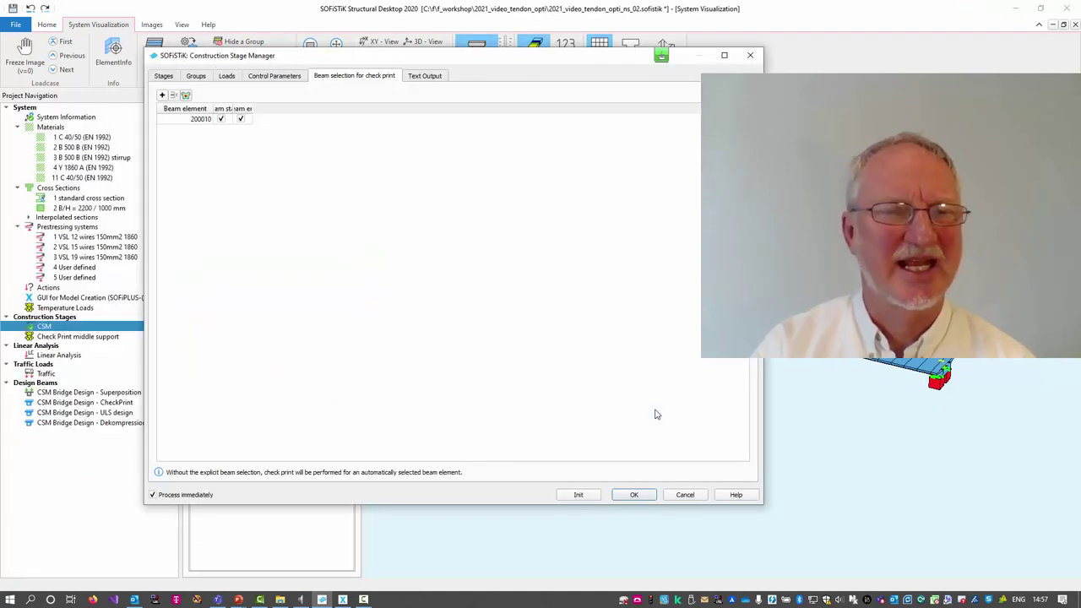
click(636, 495)
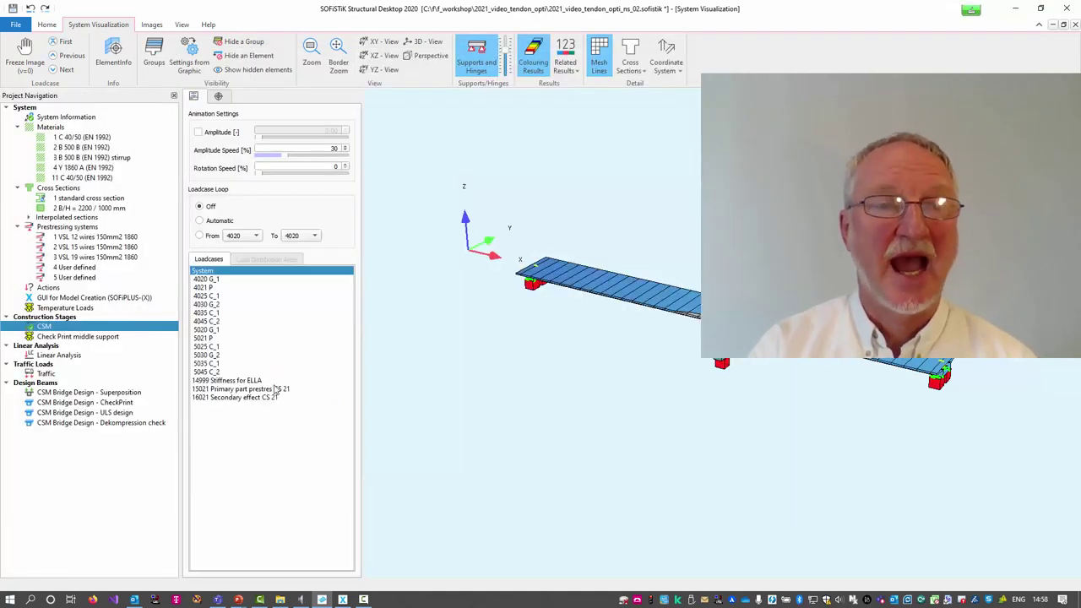
right_click(78, 328)
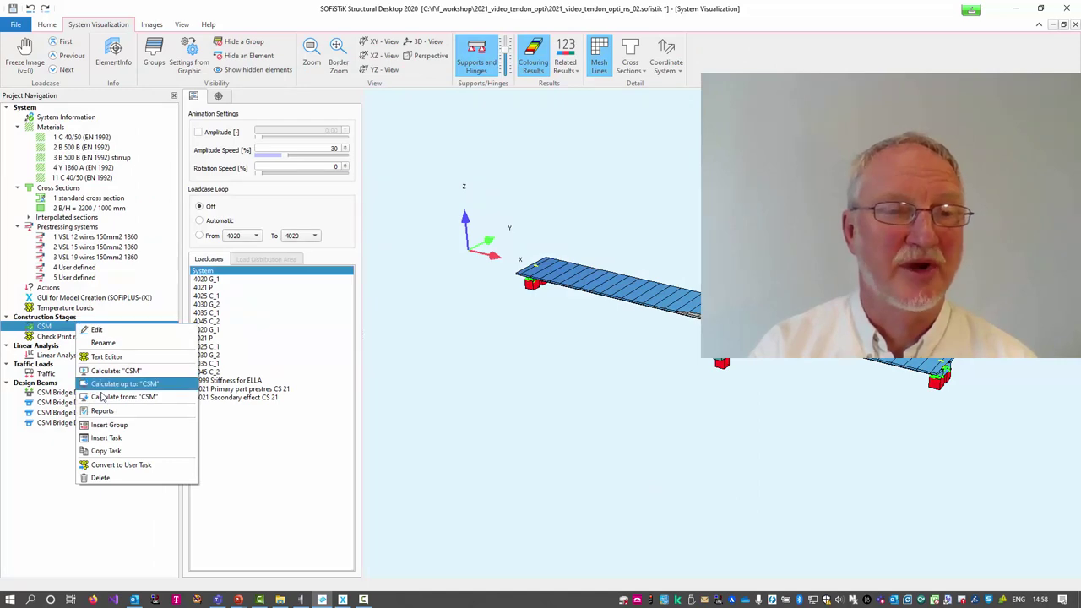
Step: Open the CSM reports and view the beam stress graphics for CS 20, 21, 25, 30, 35 and 45
click(104, 411)
click(73, 54)
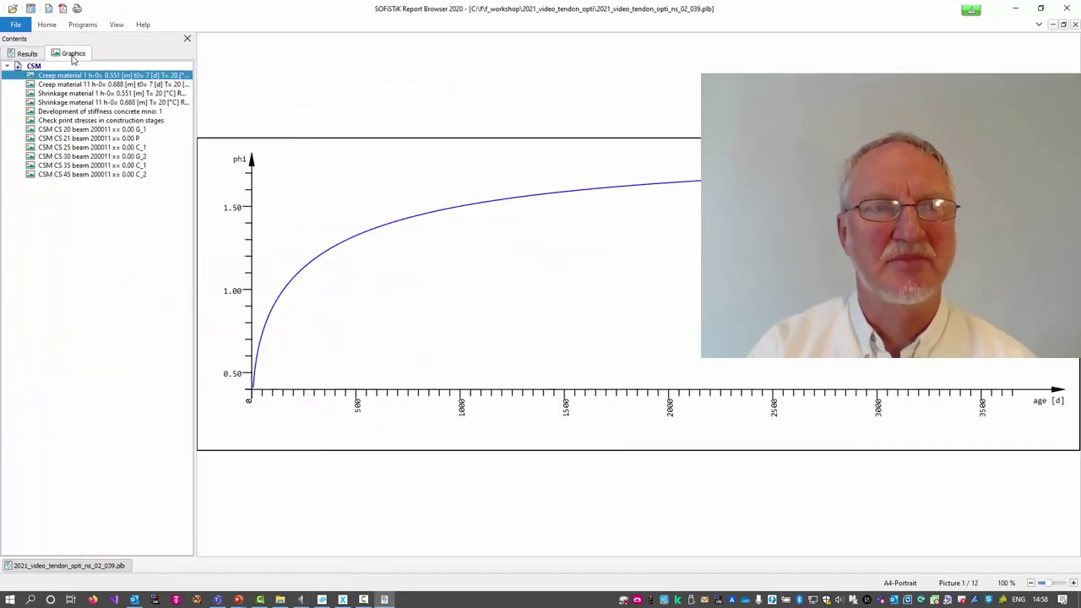
click(86, 129)
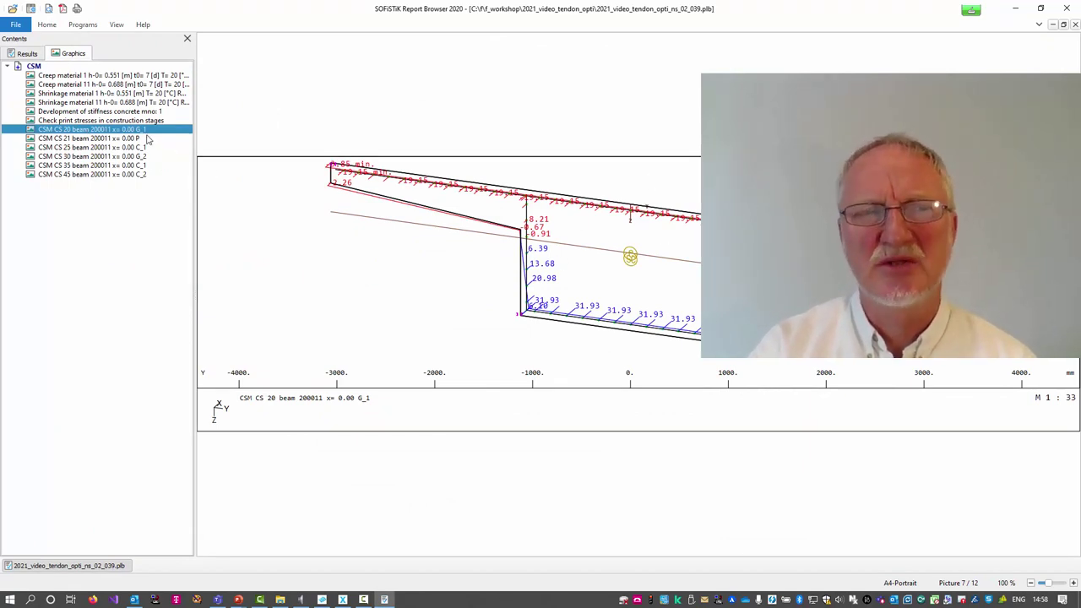
click(133, 138)
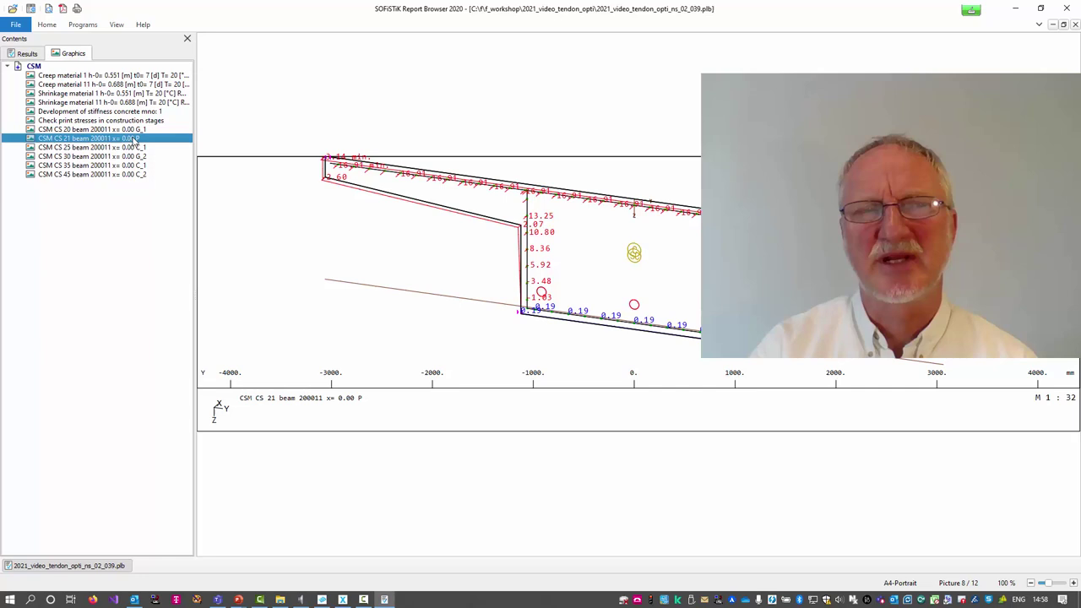
click(137, 148)
click(138, 156)
click(139, 166)
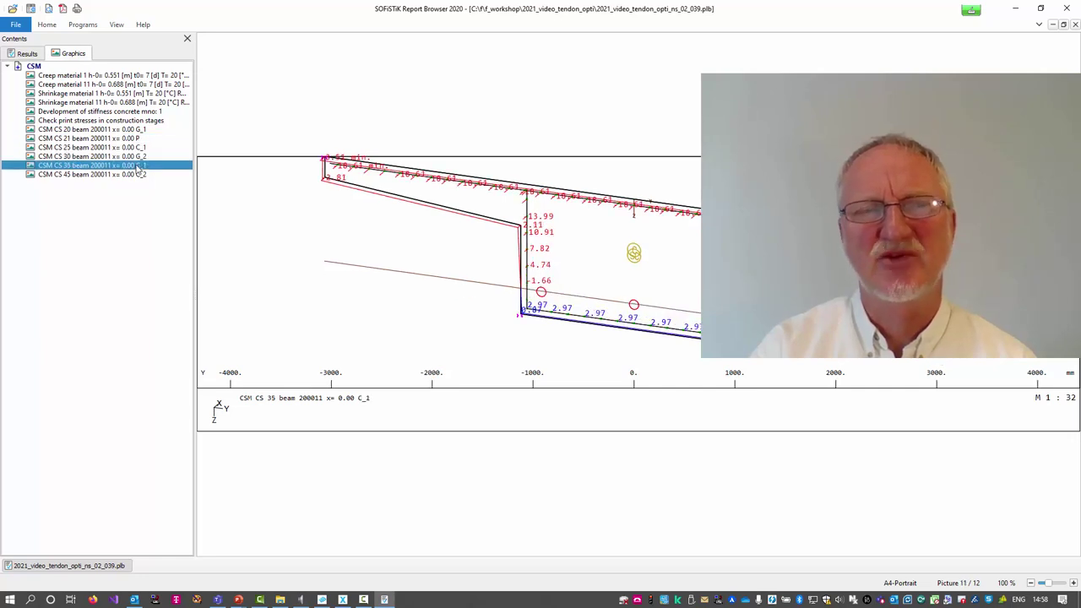
click(140, 175)
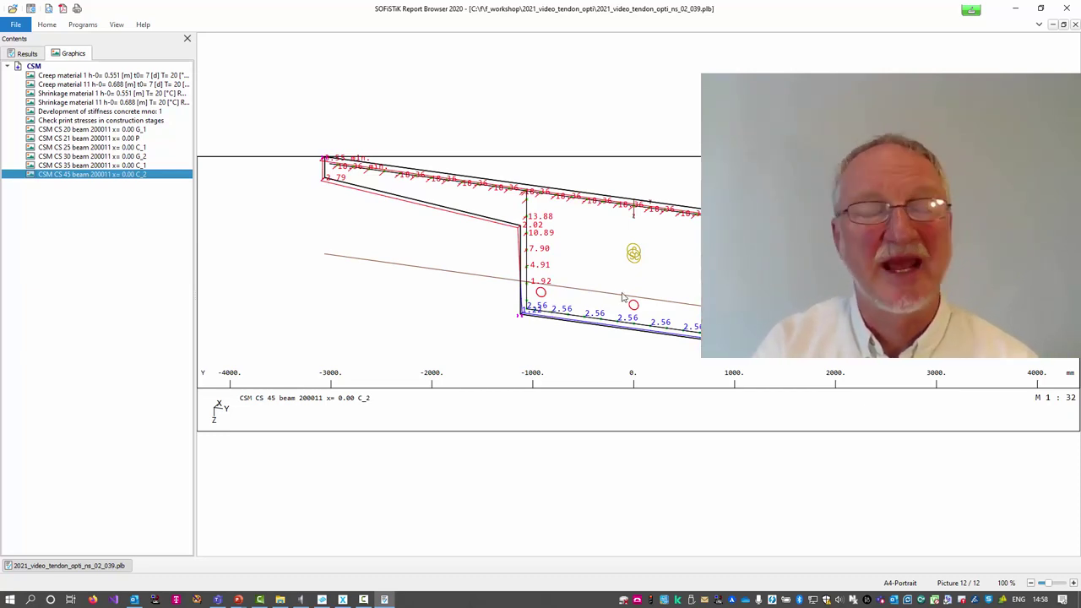
Step: Back in SOFiPLUS-X, assign TENDON 1 the 2 VSL 15 wires prestressing system
key(alt+Tab)
click(191, 336)
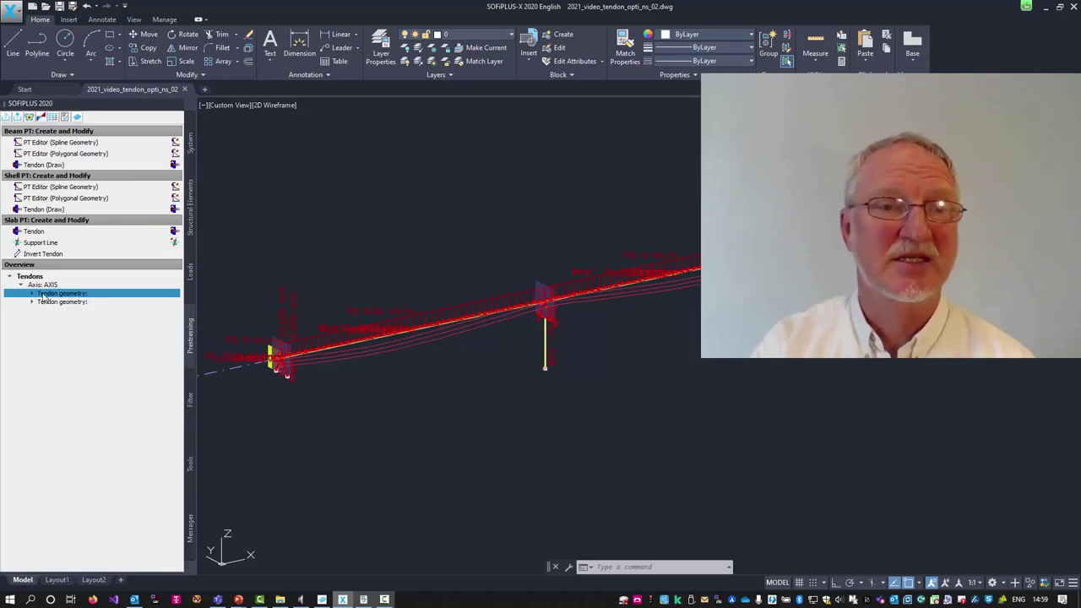
double_click(45, 296)
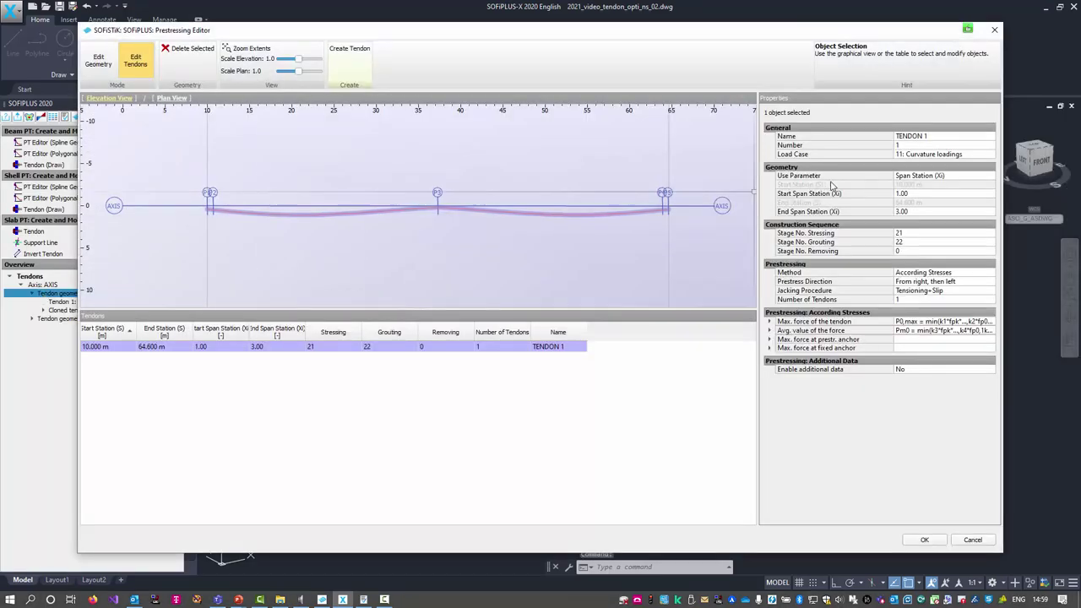
click(98, 58)
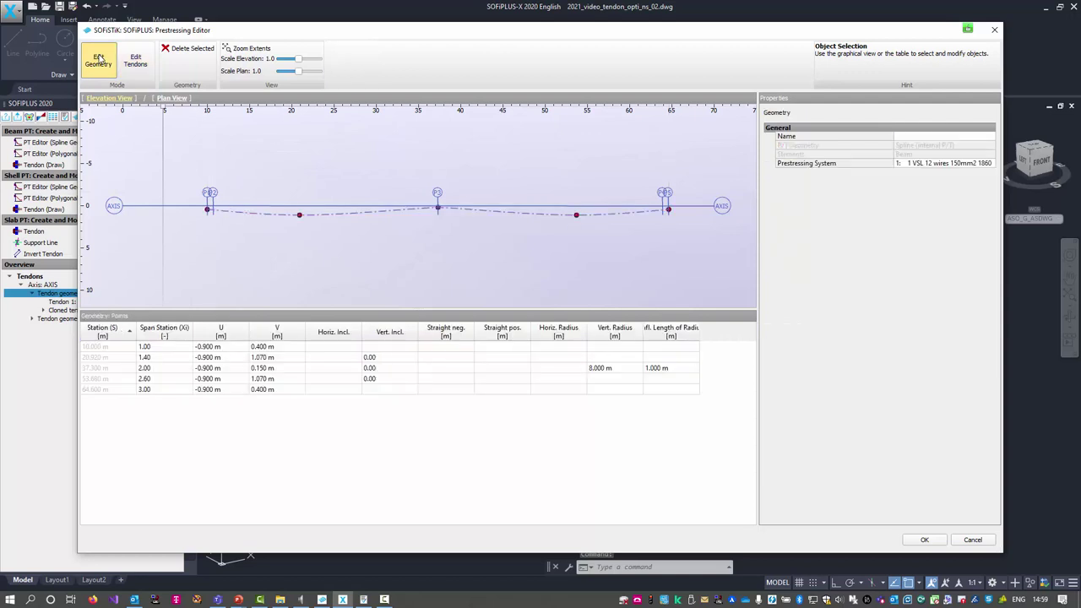
click(971, 165)
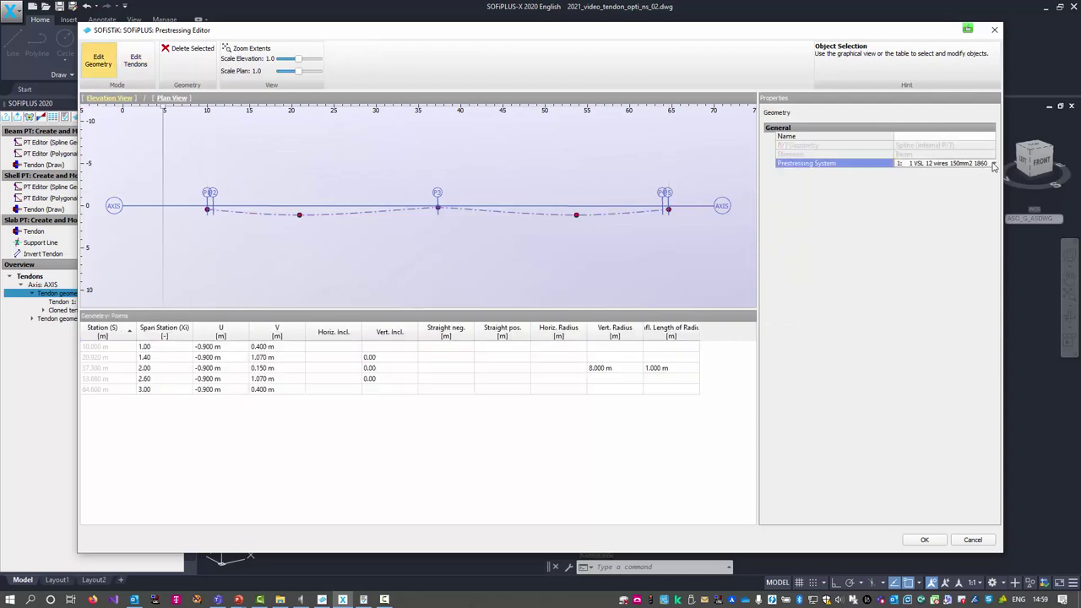
click(993, 164)
click(969, 188)
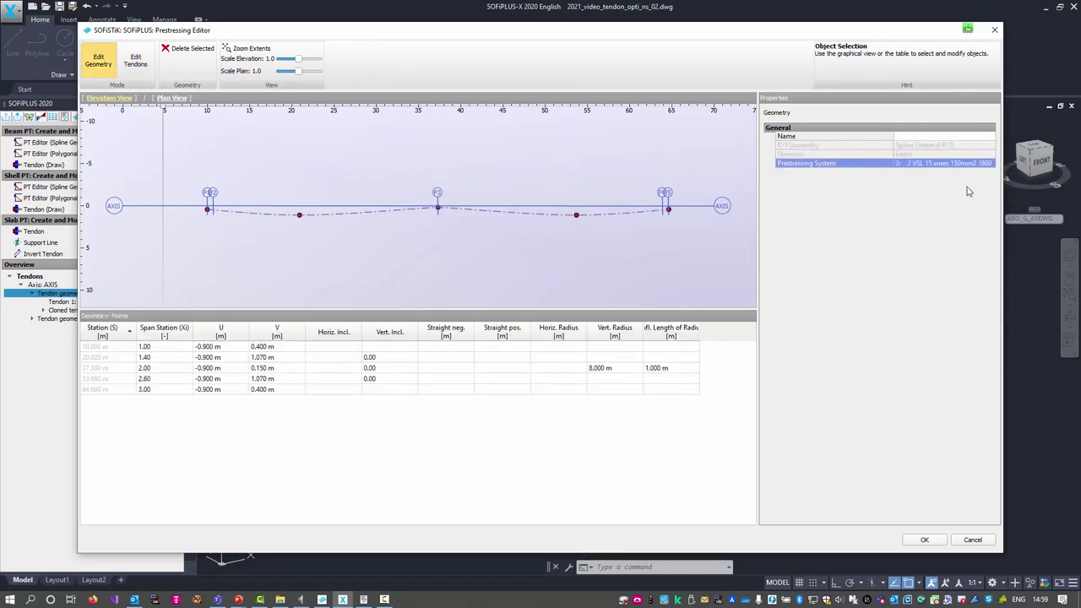
Step: Give TENDON 2 the 2 VSL 15 wires system and set its number of tendons to 2
double_click(52, 305)
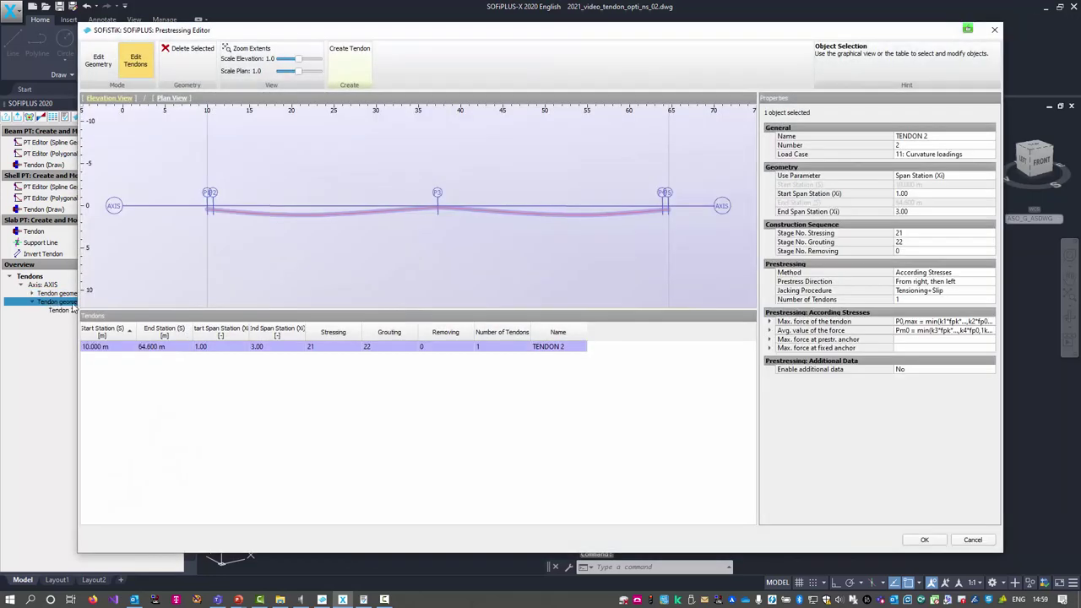
click(98, 60)
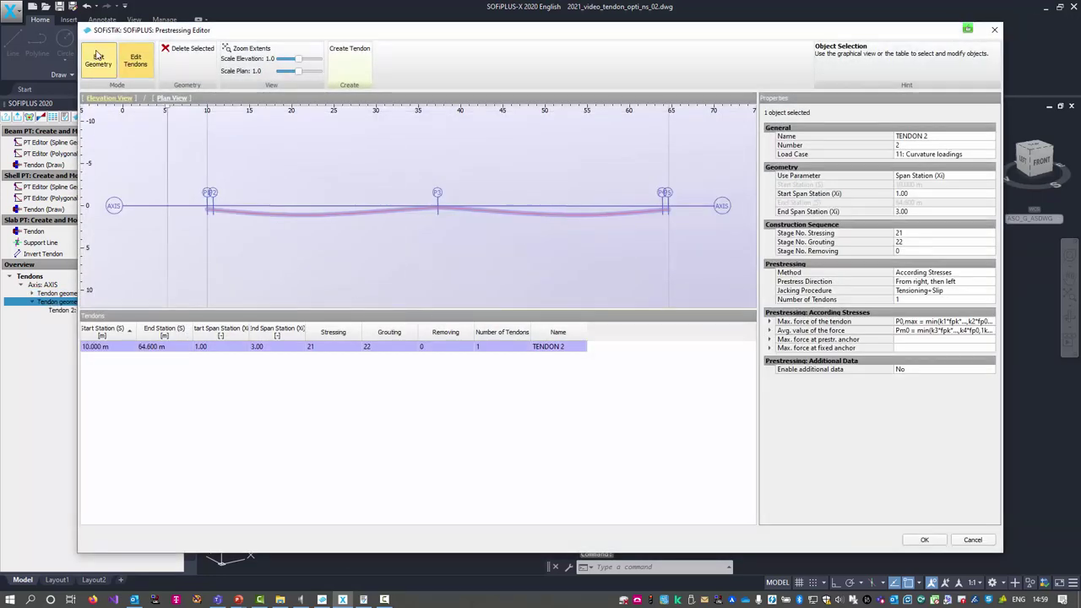
click(982, 167)
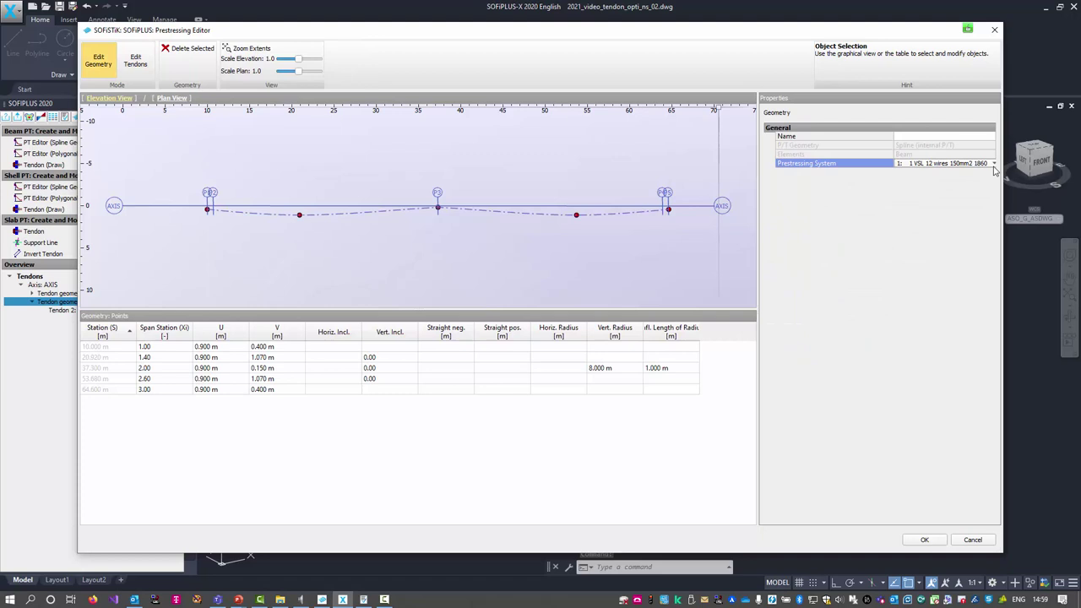
click(995, 164)
click(984, 189)
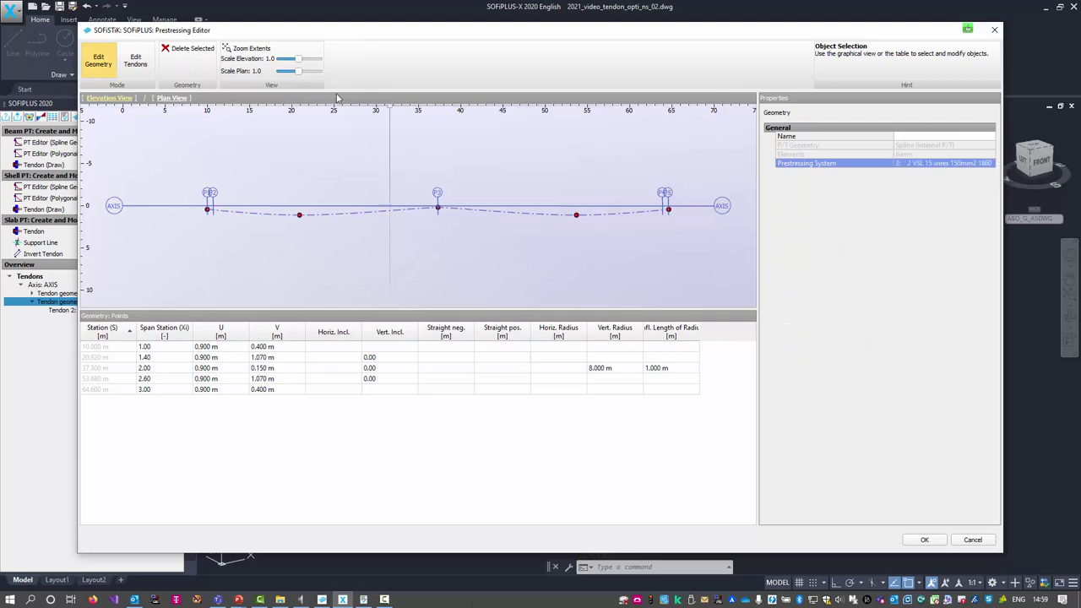
click(138, 63)
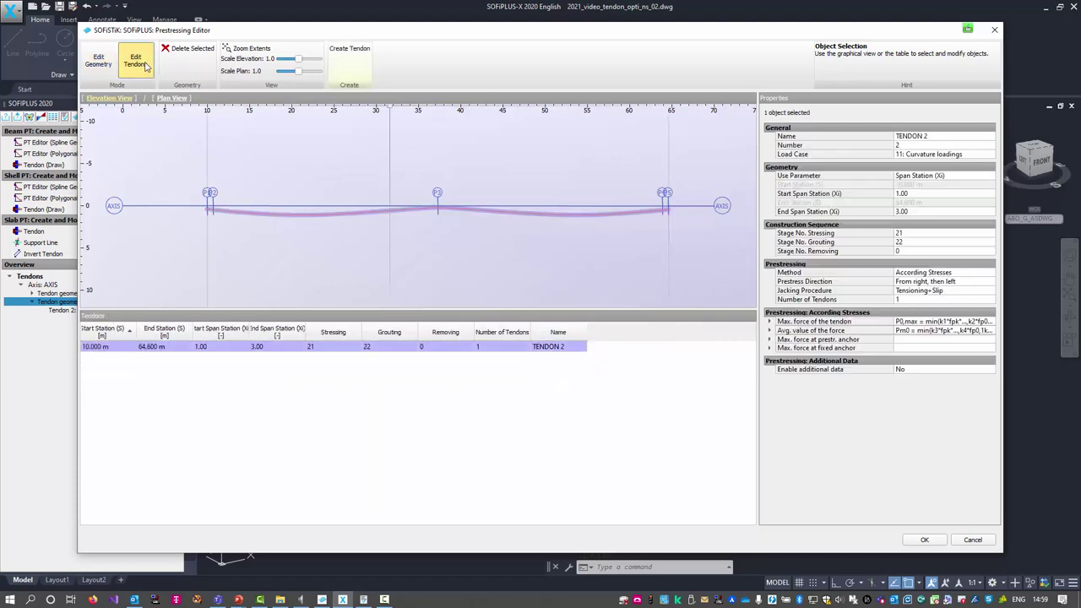
click(877, 300)
click(910, 299)
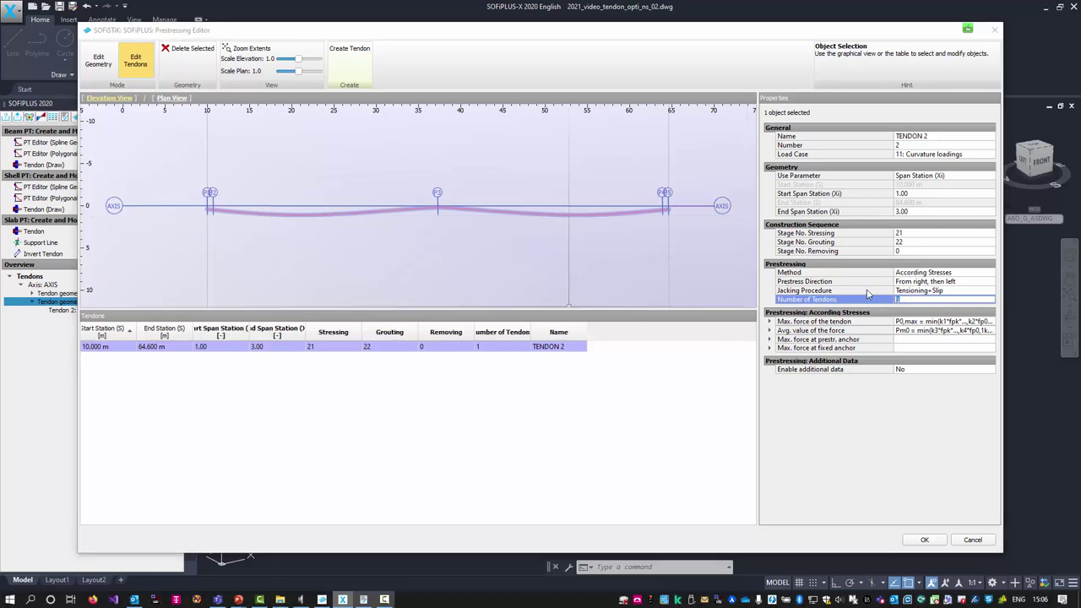
text(2)
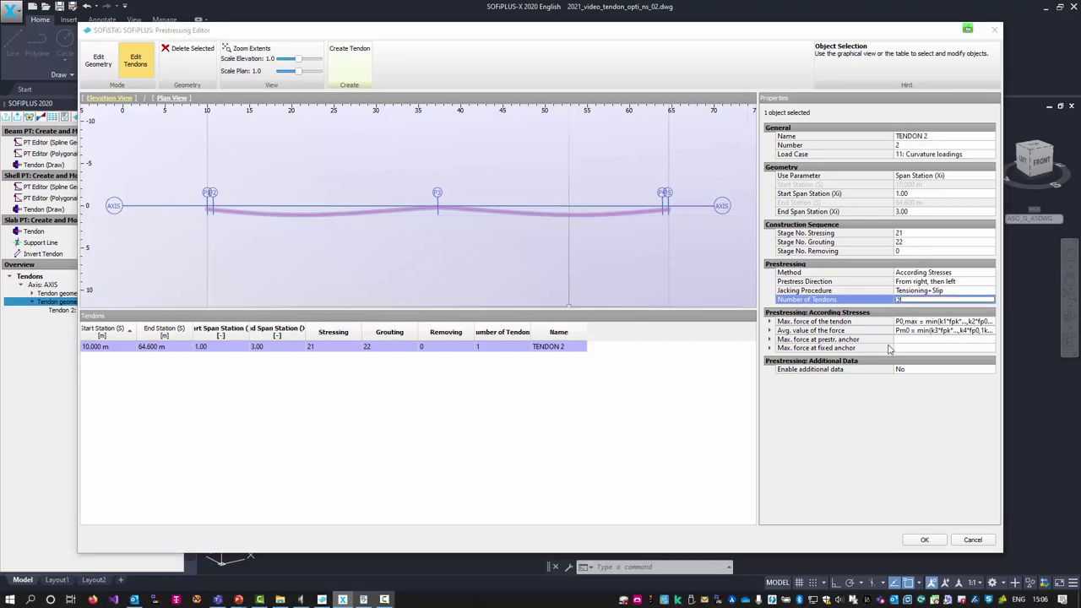
click(930, 542)
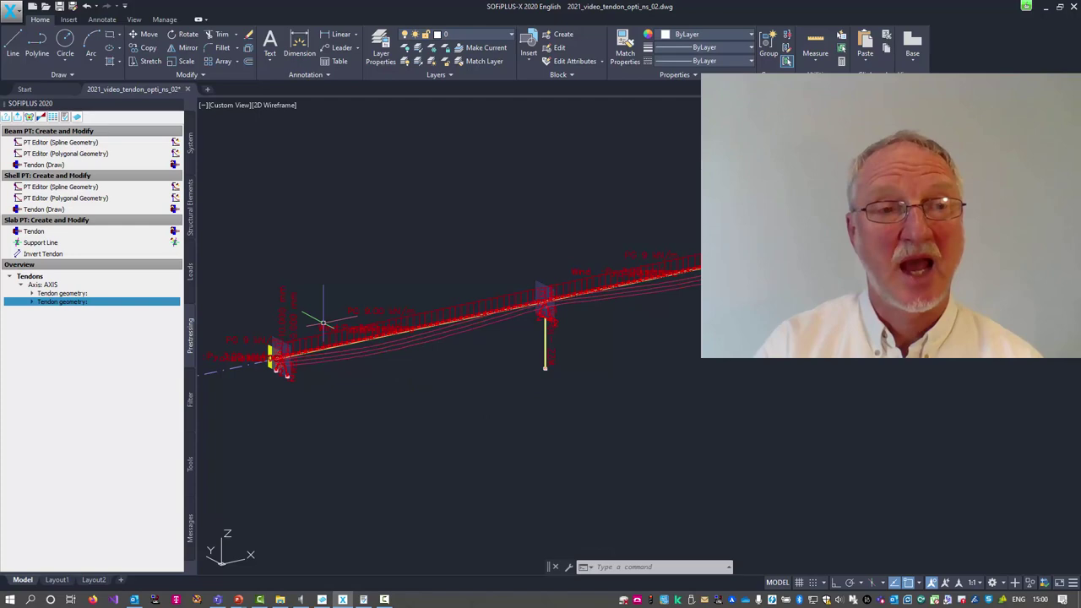
Step: Export the model to Structural Desktop, recalculate CSM and open its results report
click(14, 119)
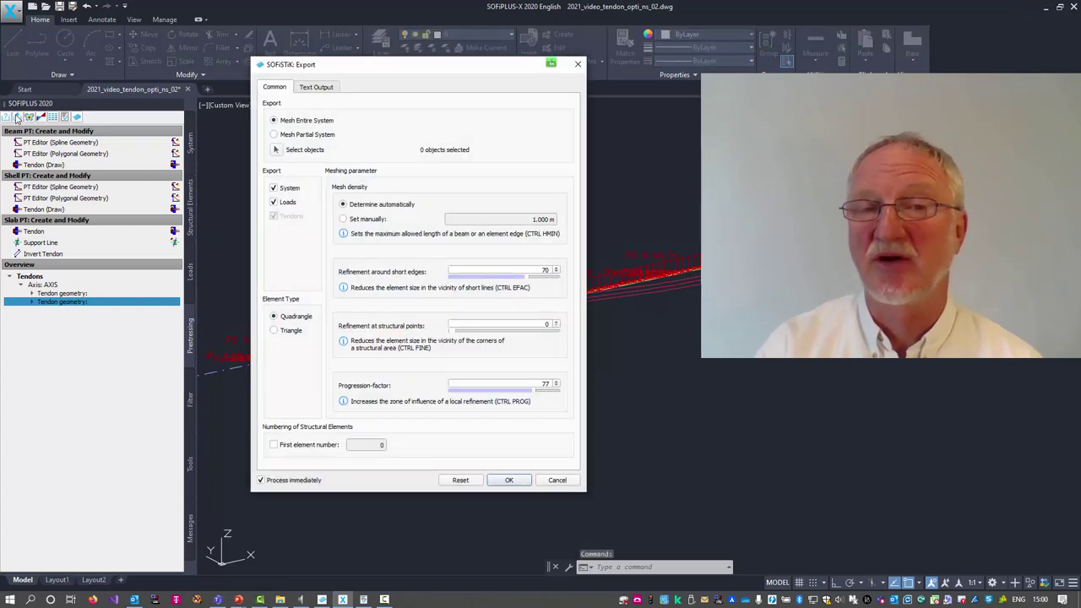
click(507, 482)
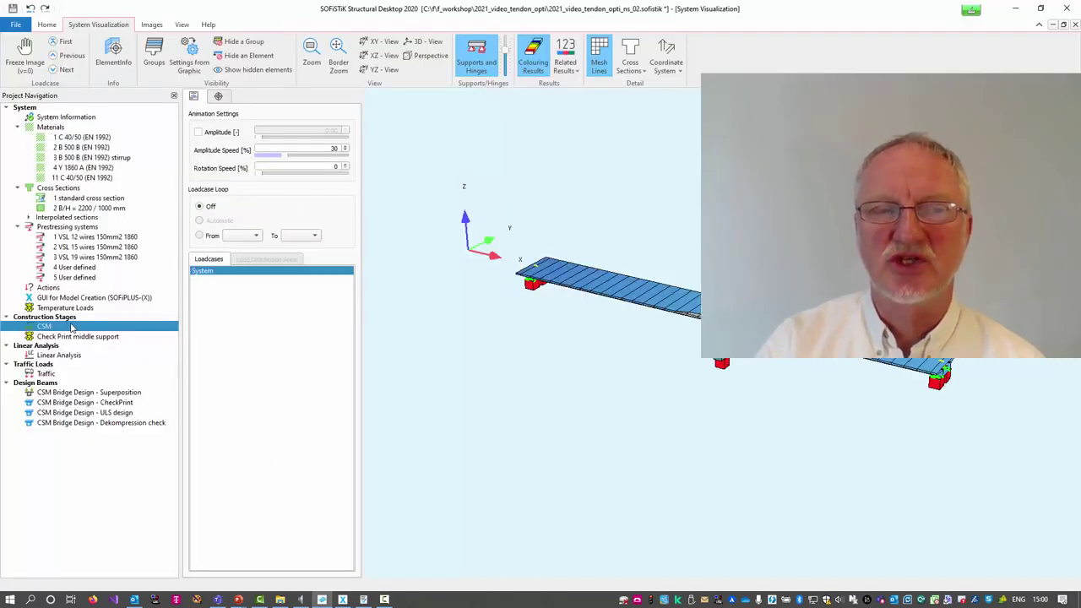
right_click(72, 328)
click(109, 372)
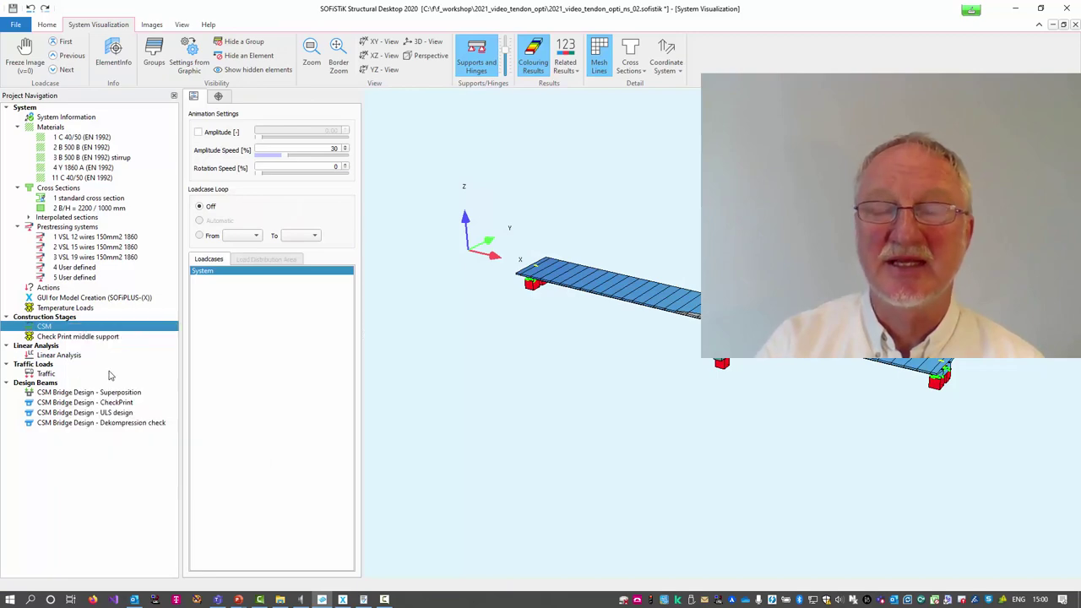
right_click(70, 328)
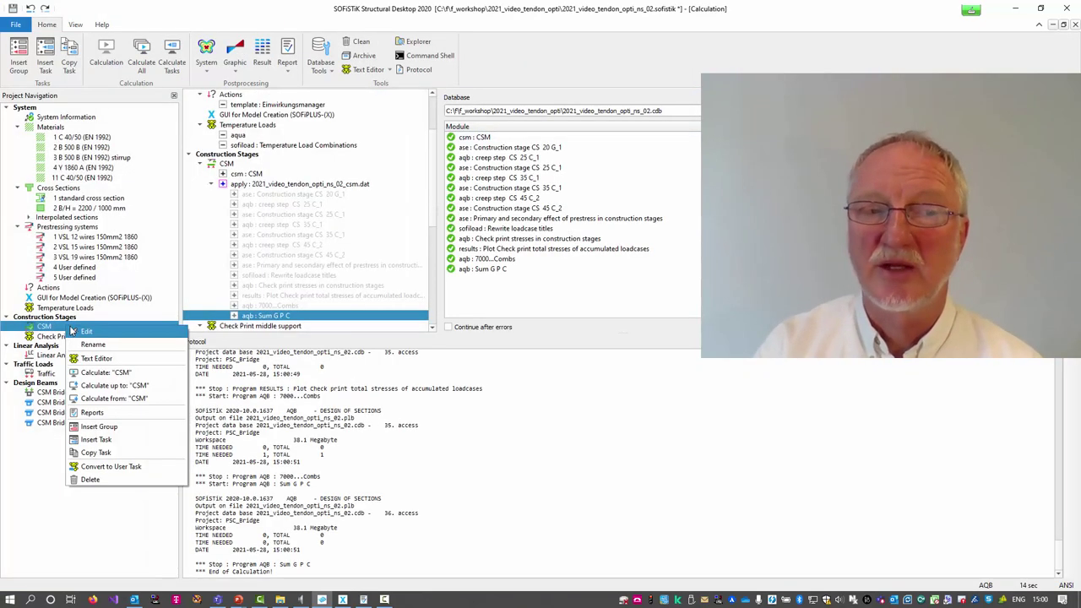
click(92, 413)
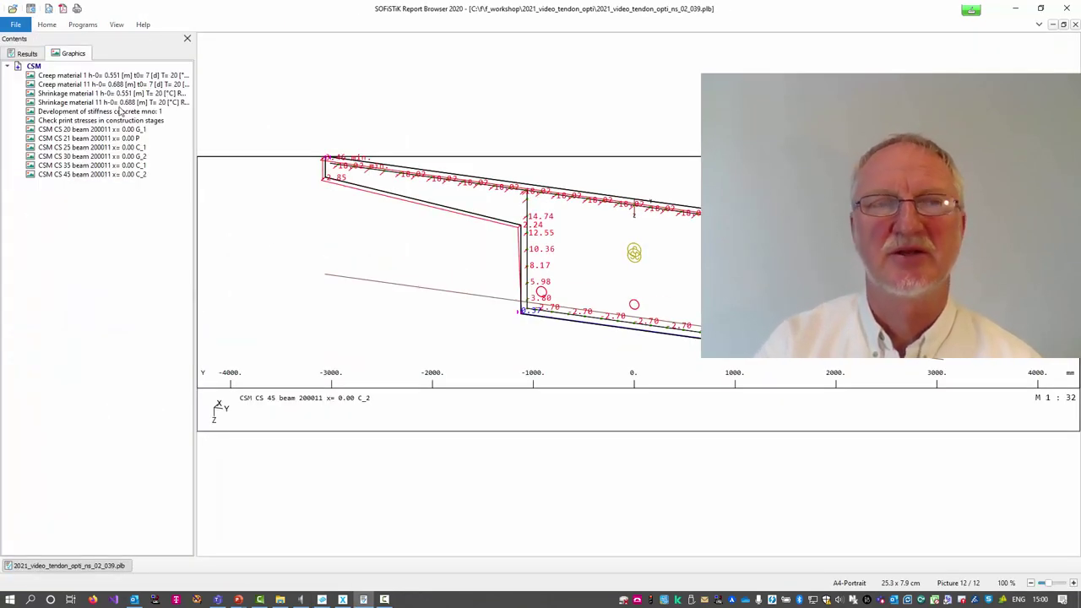
Step: Alternate between the CS 45 and CS 35 stress graphics, comparing bottom stresses 2.70 and 2.17
click(126, 175)
click(125, 165)
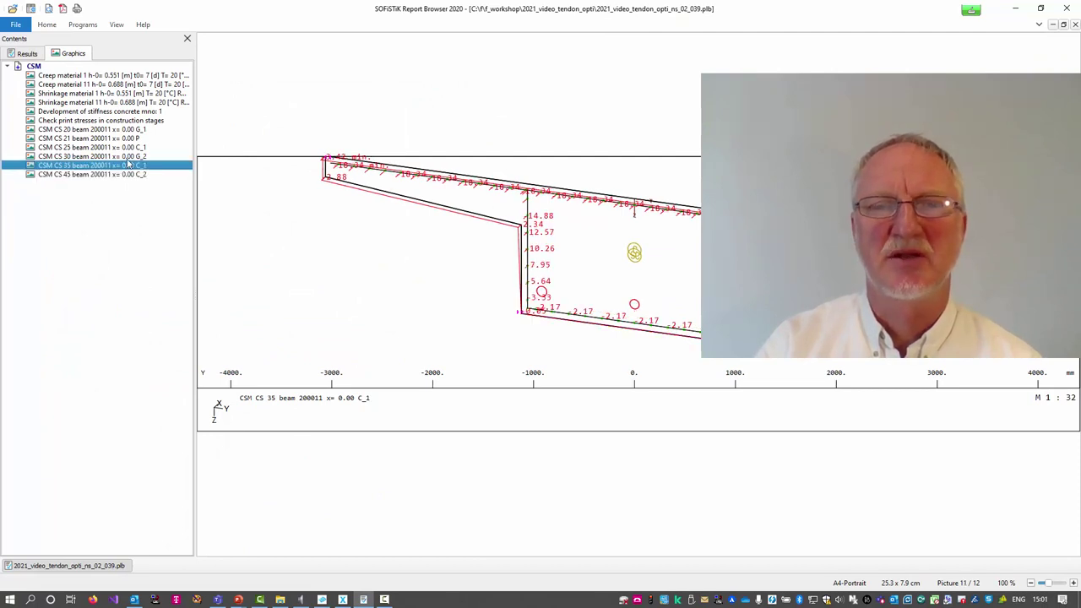
click(129, 175)
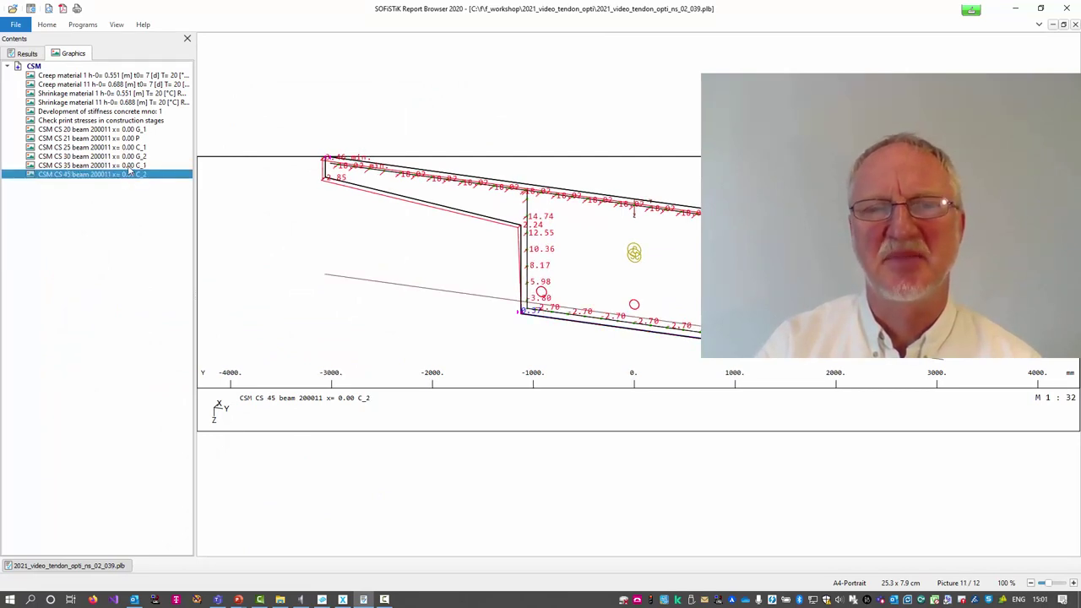
click(127, 165)
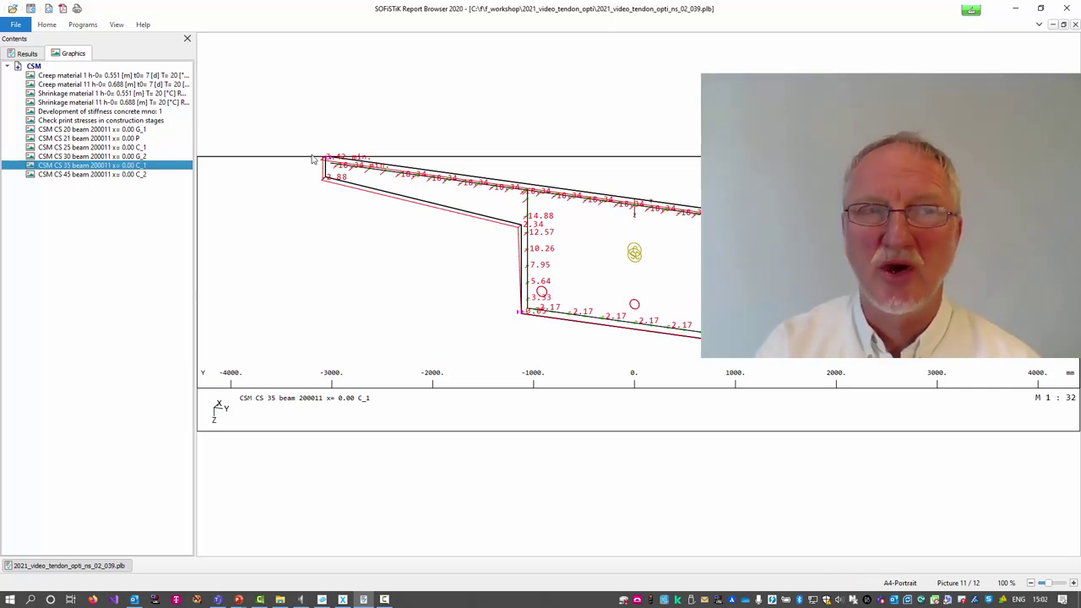
Step: Find the Normal Stresses tables in the Results listing and pick out stage 35 tendon stress 1321.58
click(26, 53)
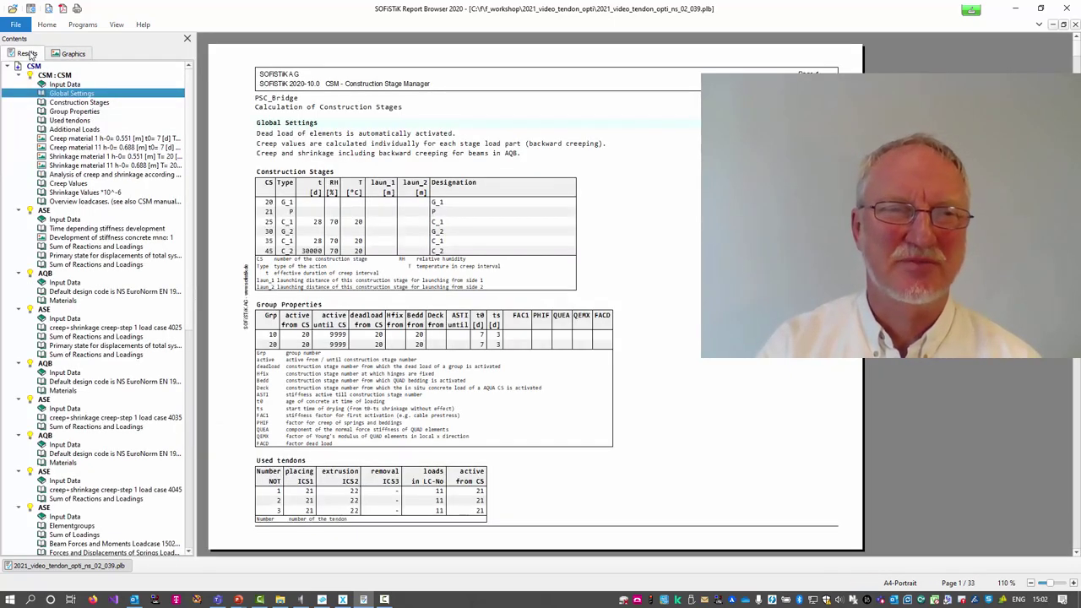
scroll(189, 247, down, 15)
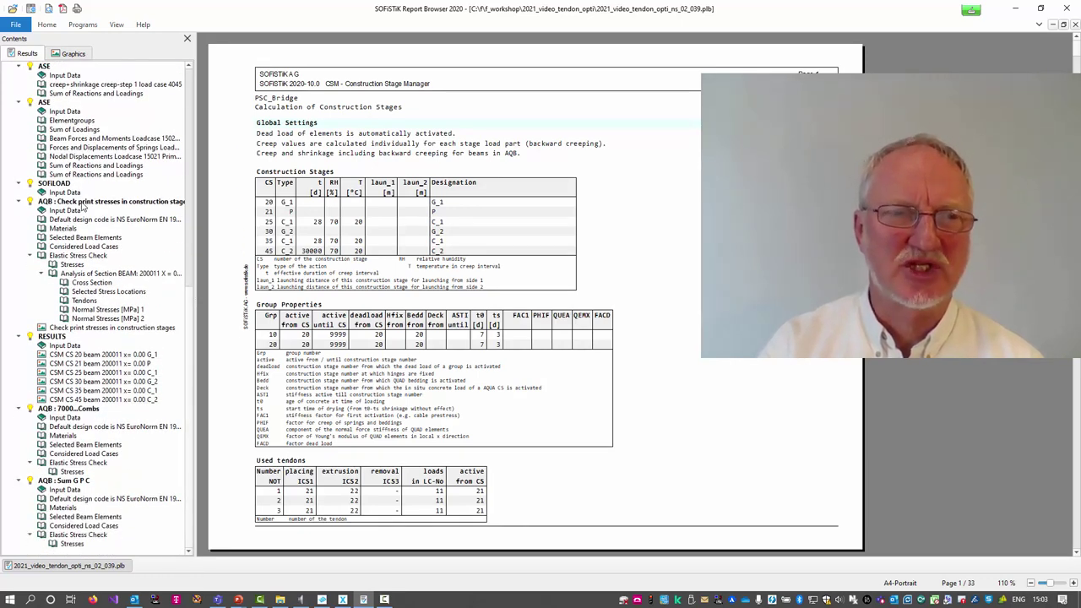
click(86, 310)
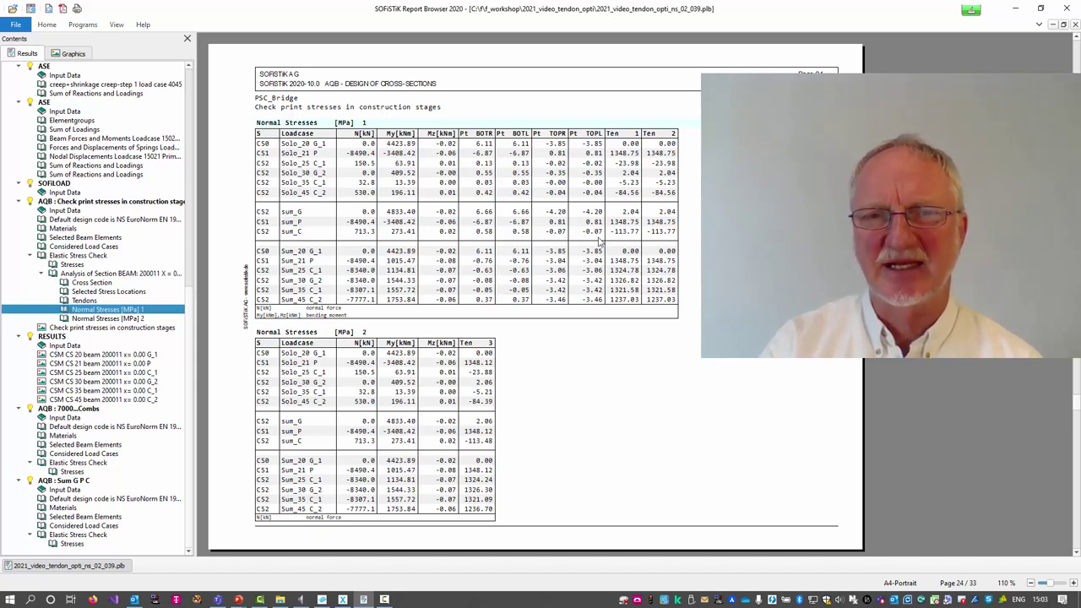
double_click(663, 299)
double_click(661, 292)
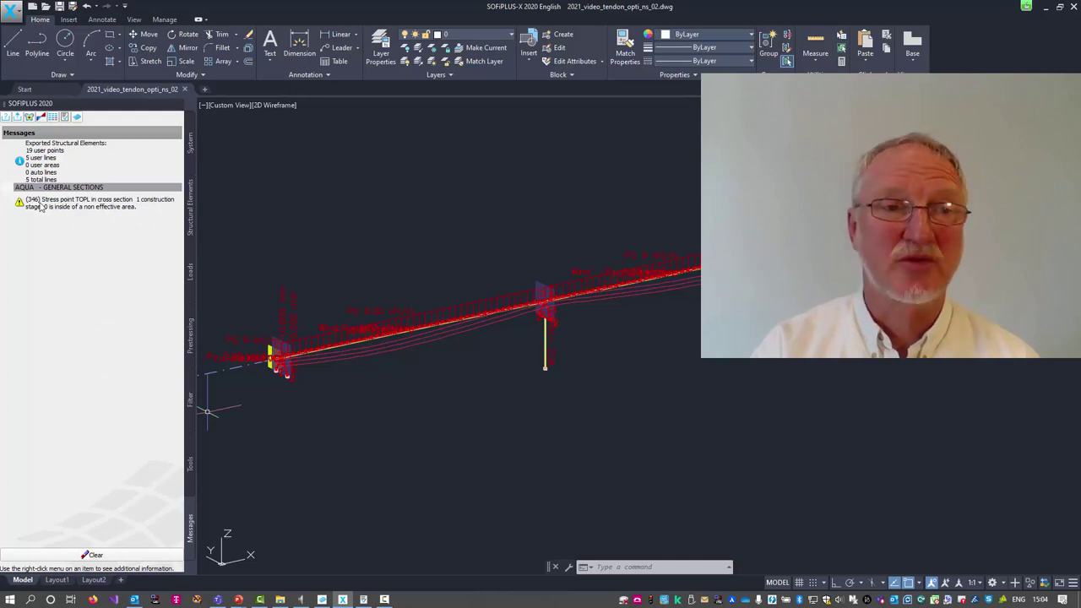
Step: Open TENDON 1 in the Prestressing Editor and change its average-force k3 from 0.75 to 1280
click(191, 344)
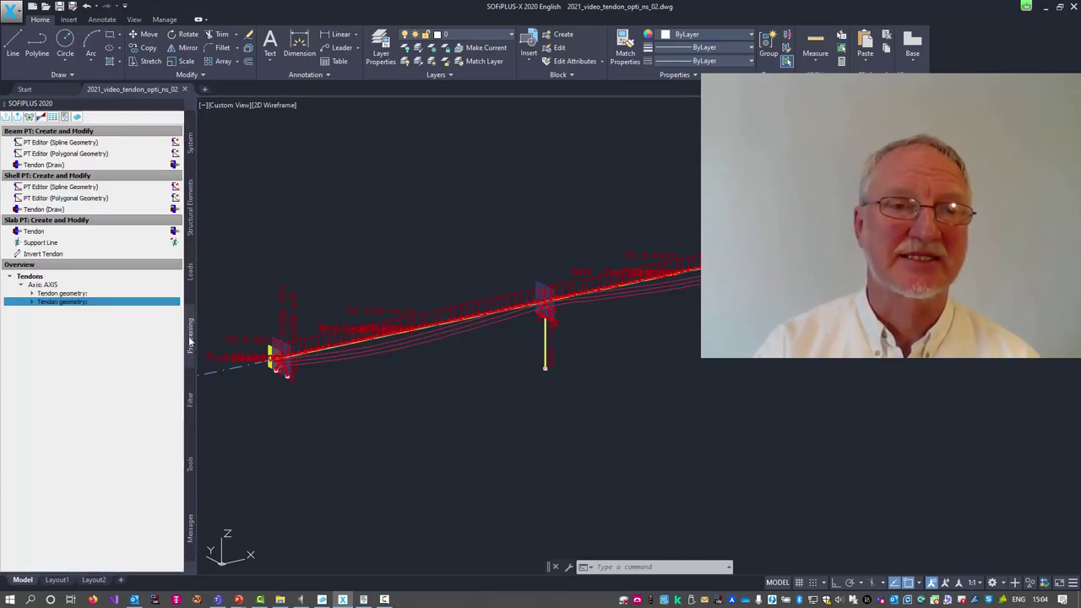
double_click(60, 293)
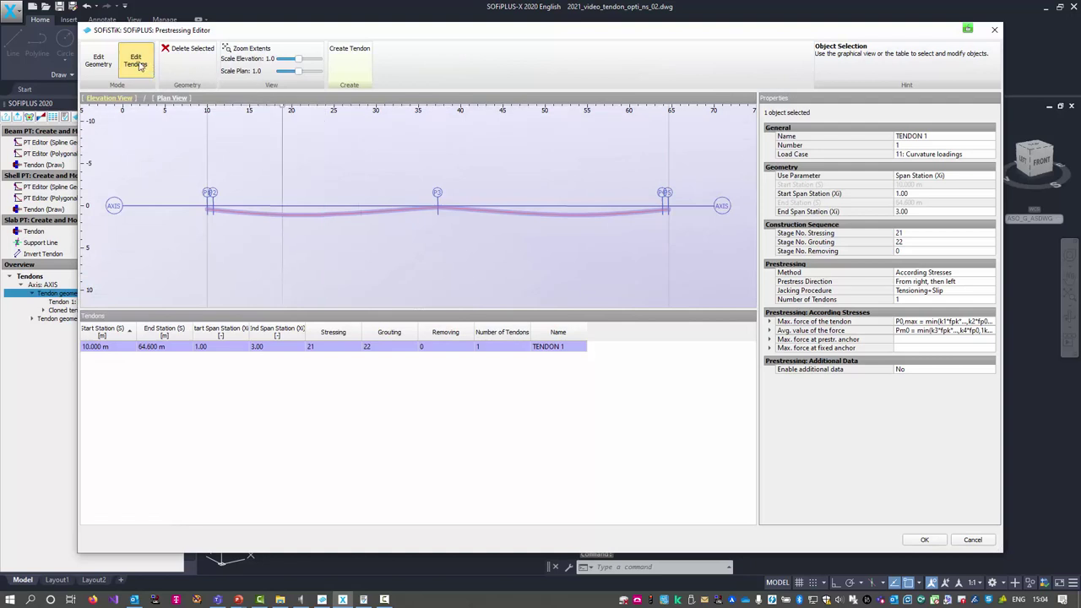
click(770, 331)
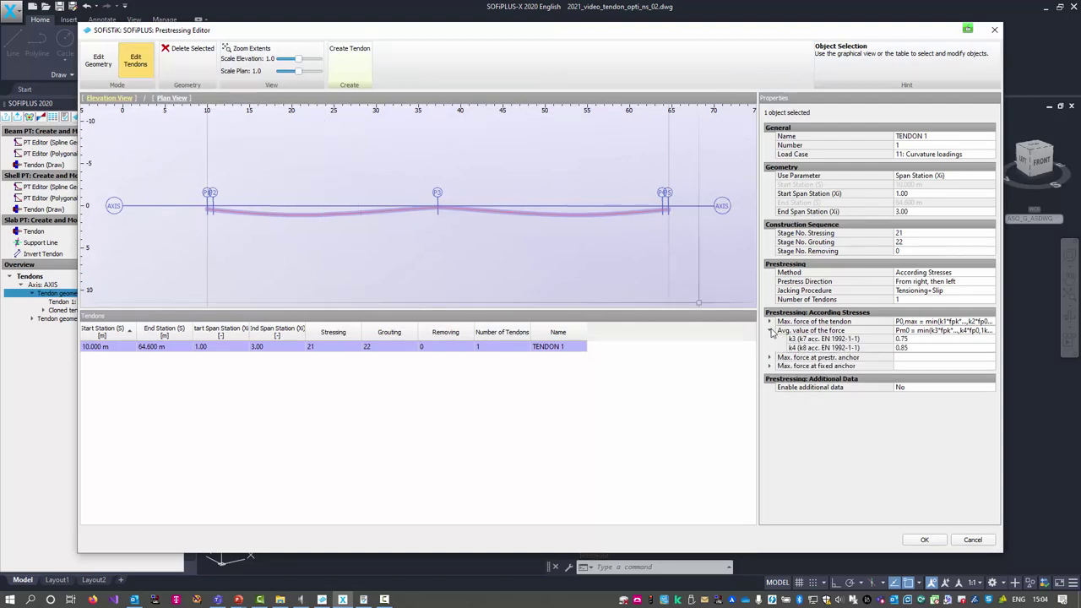
click(926, 341)
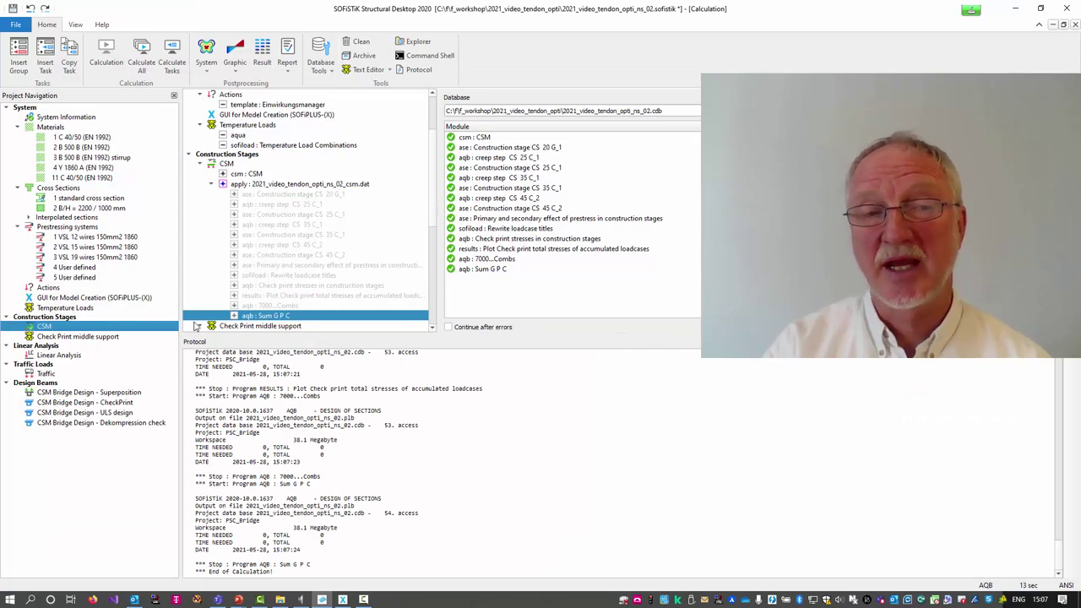
Step: Open the recalculated CSM report and read the Sum_35 C_1 Ten 1 stress, now 1244.15
right_click(91, 330)
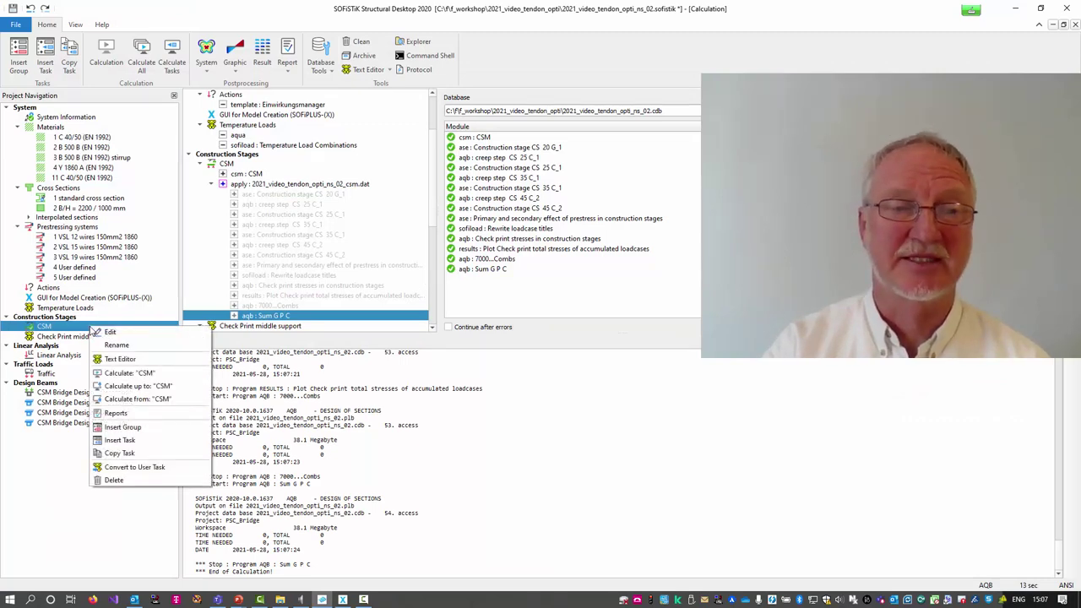
click(118, 413)
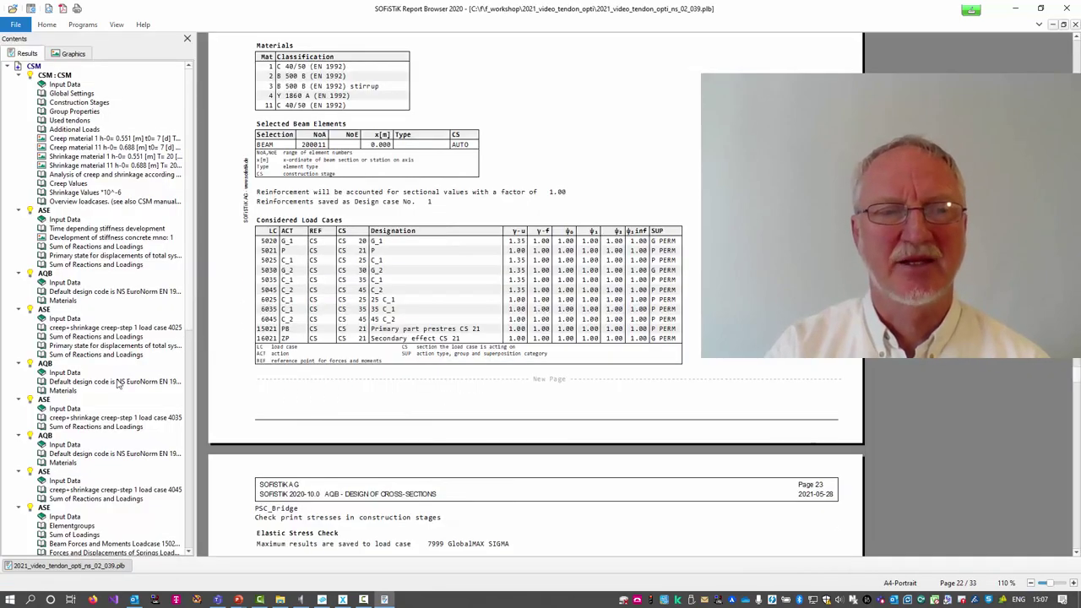
scroll(118, 384, down, 10)
click(120, 419)
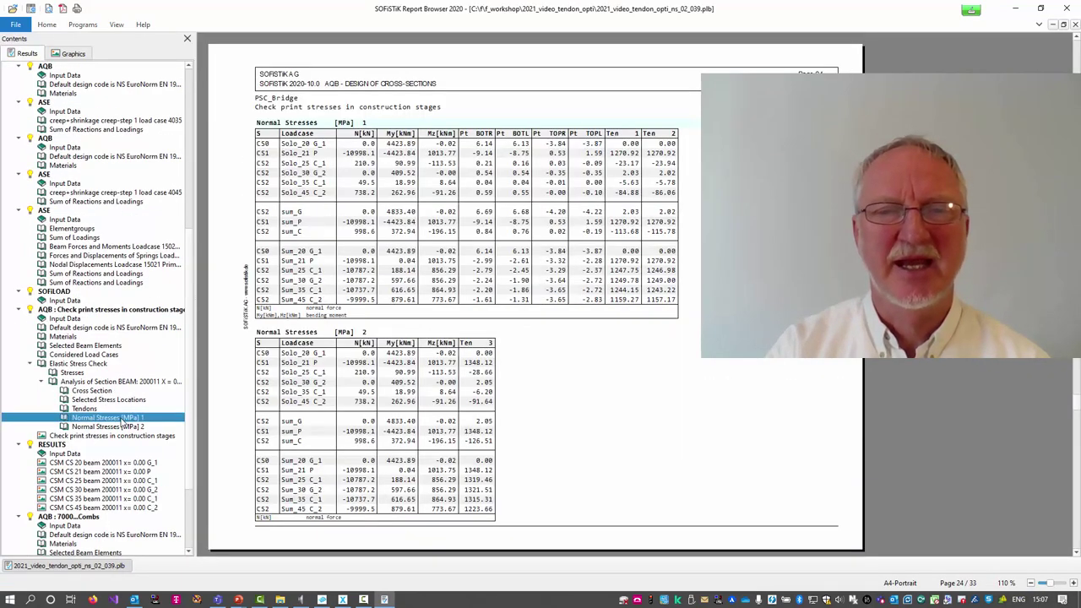
double_click(627, 290)
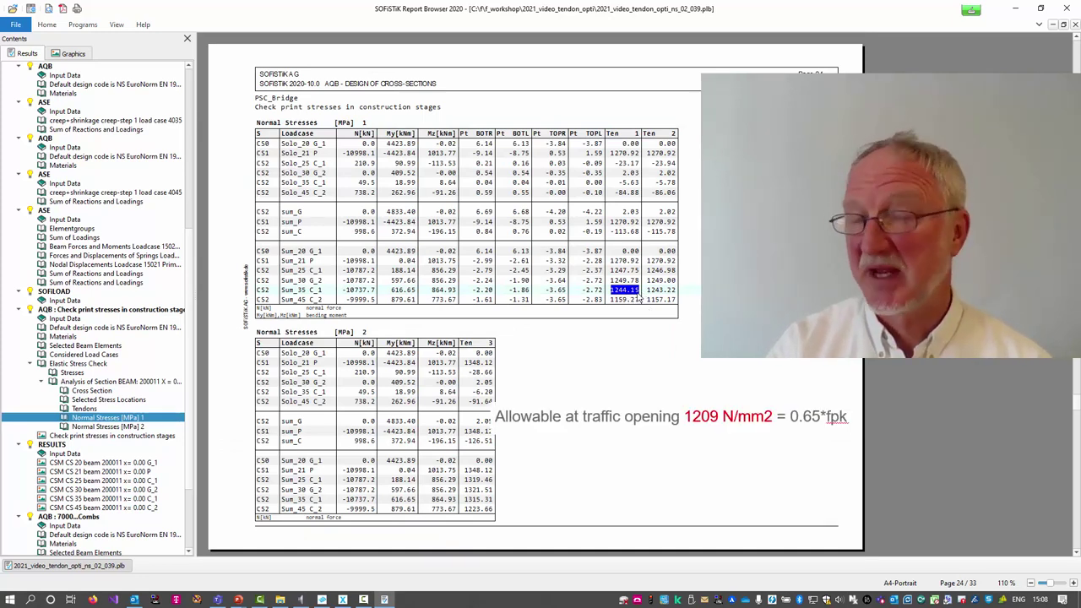
key(alt+Tab)
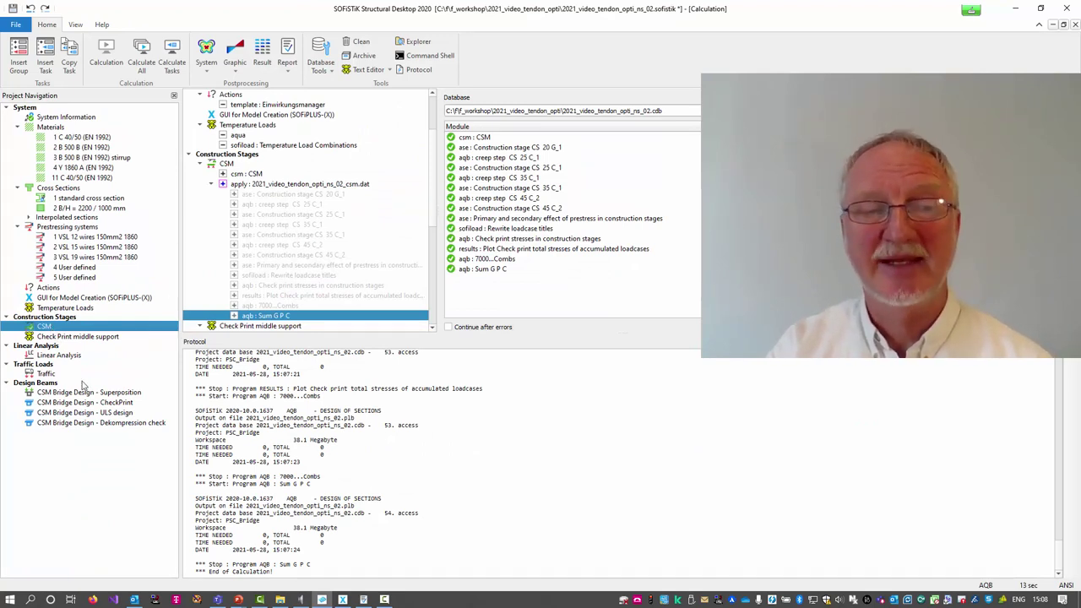
Step: Calculate the CSM Bridge Design - Dekompression check task and open its report
right_click(93, 424)
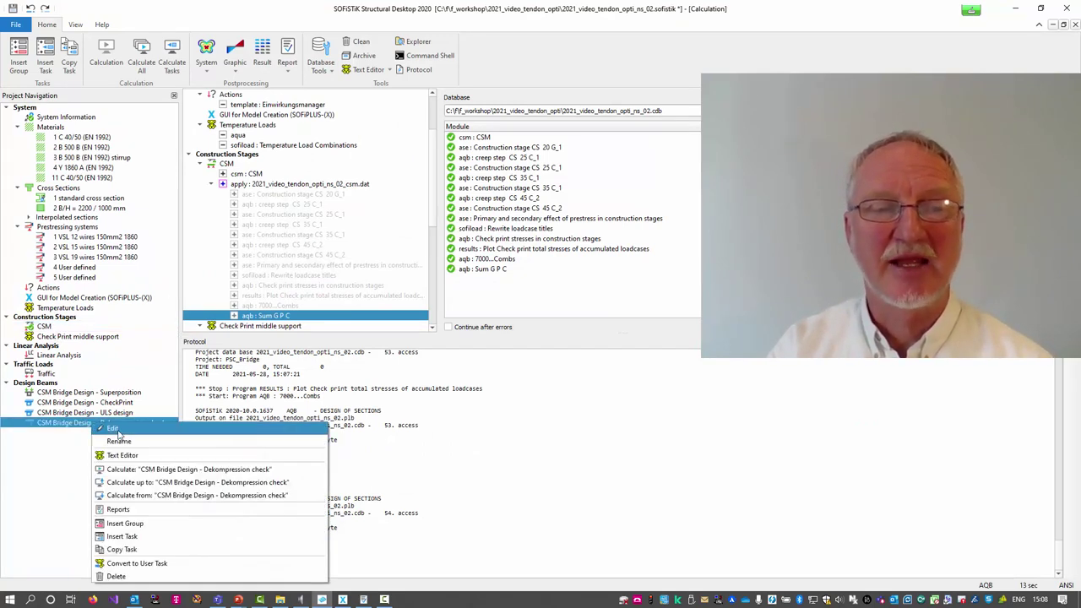
click(159, 471)
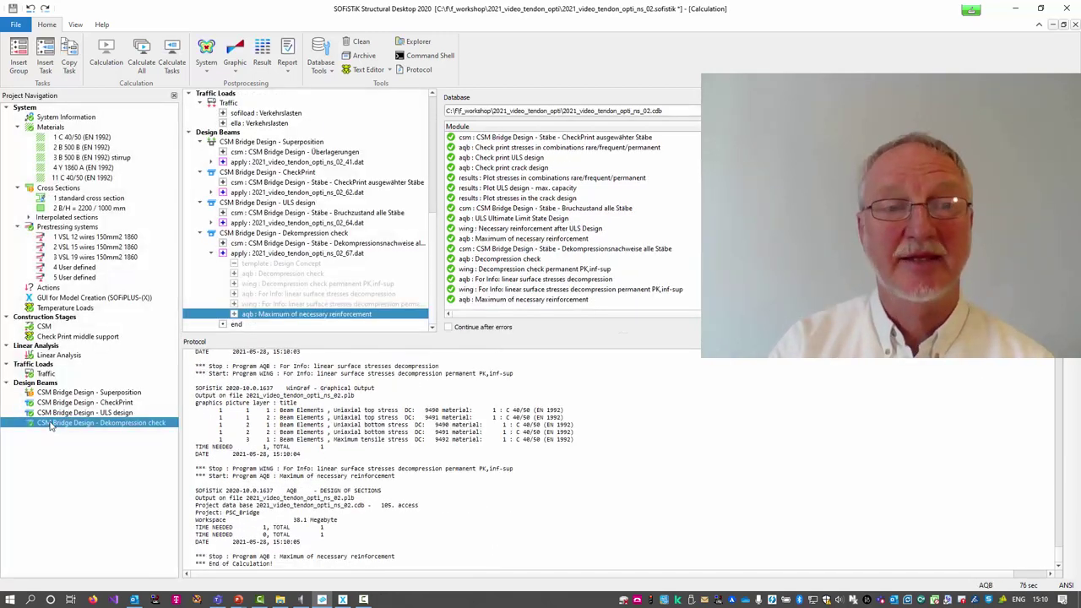
right_click(47, 422)
click(91, 507)
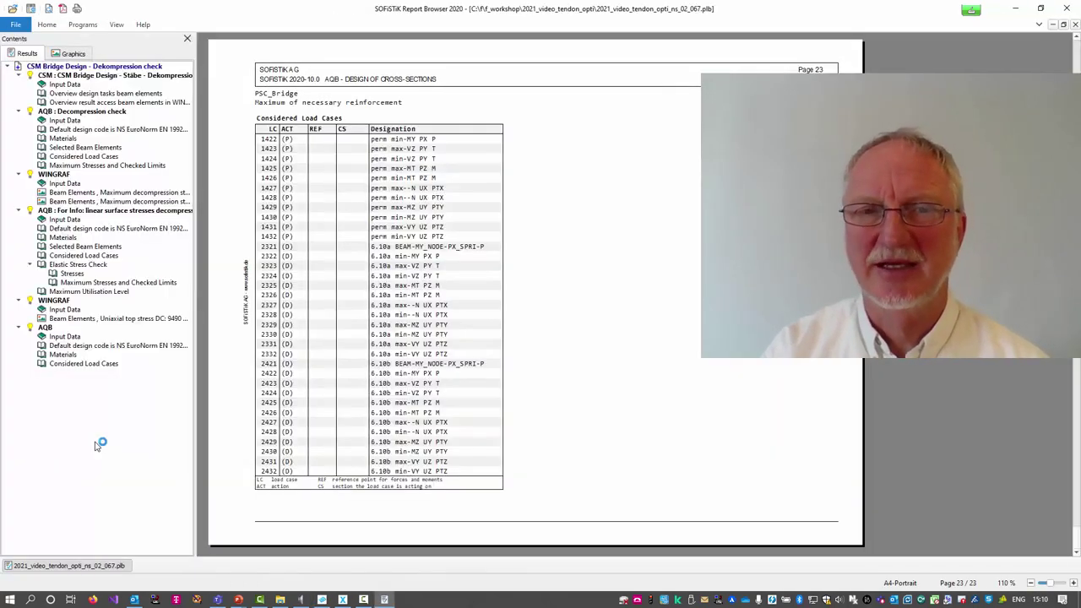
Step: Review the Beam Elements graphics: both maximum decompression strain plots and the uniaxial top stress plot
click(73, 54)
click(82, 76)
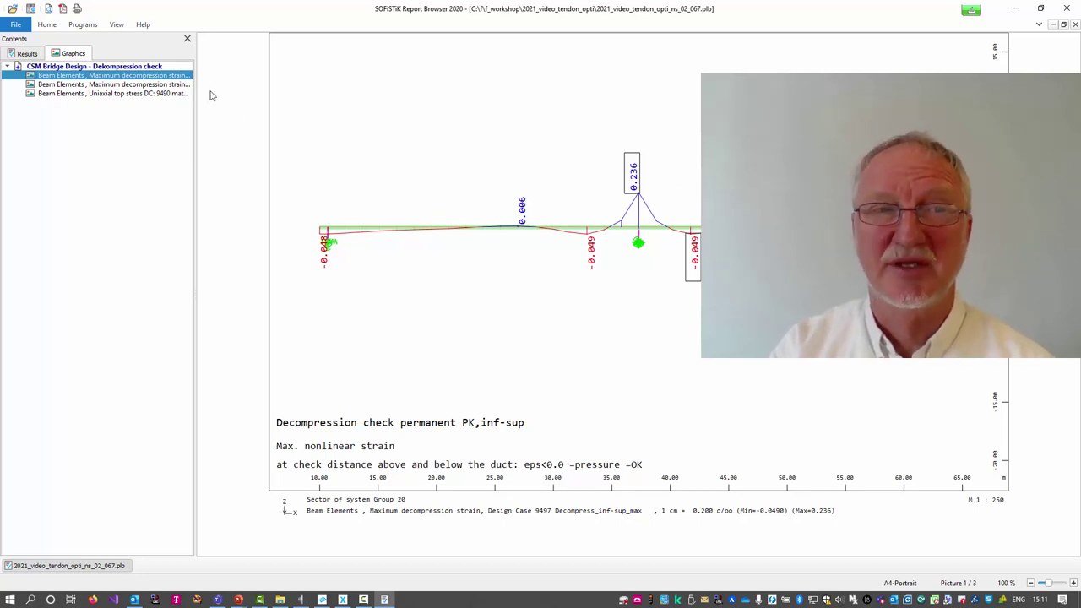
click(159, 86)
click(159, 94)
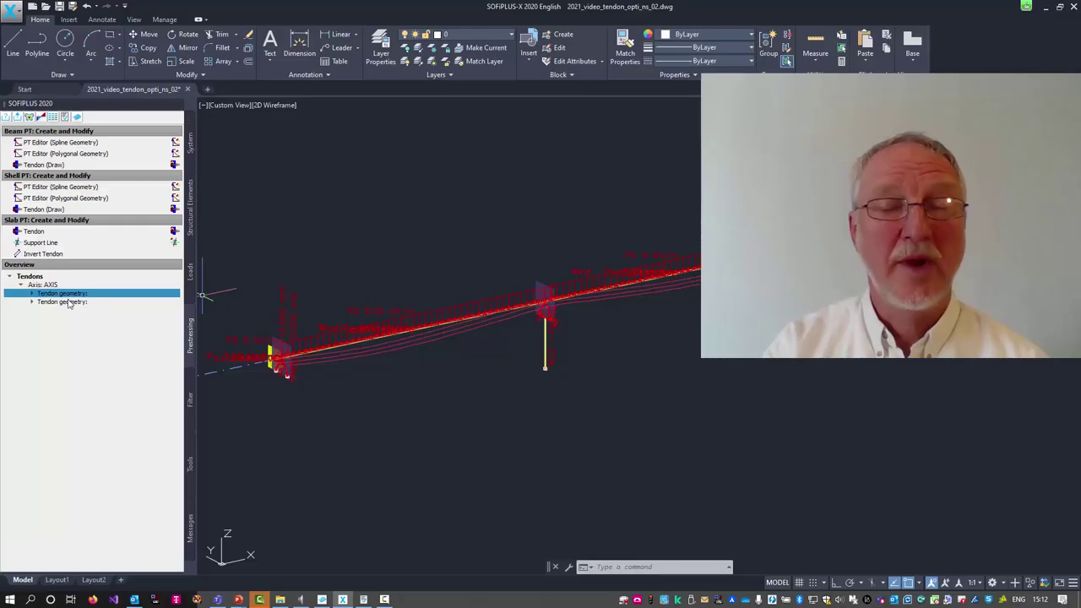
Step: Change the tendon's k3 value from 1280 to 1250 in the Prestressing Editor
double_click(68, 302)
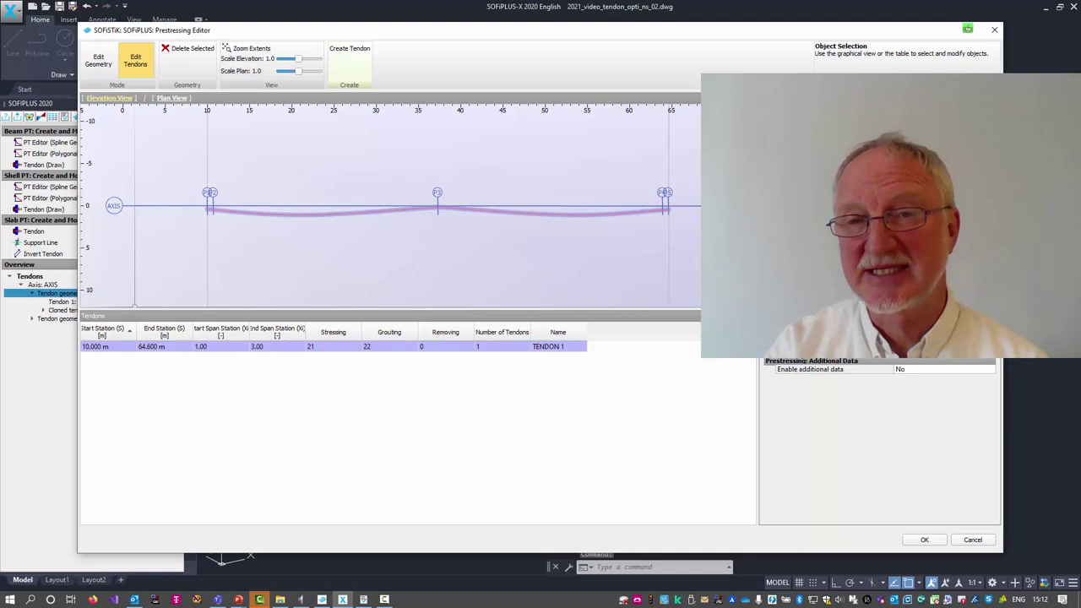
click(919, 339)
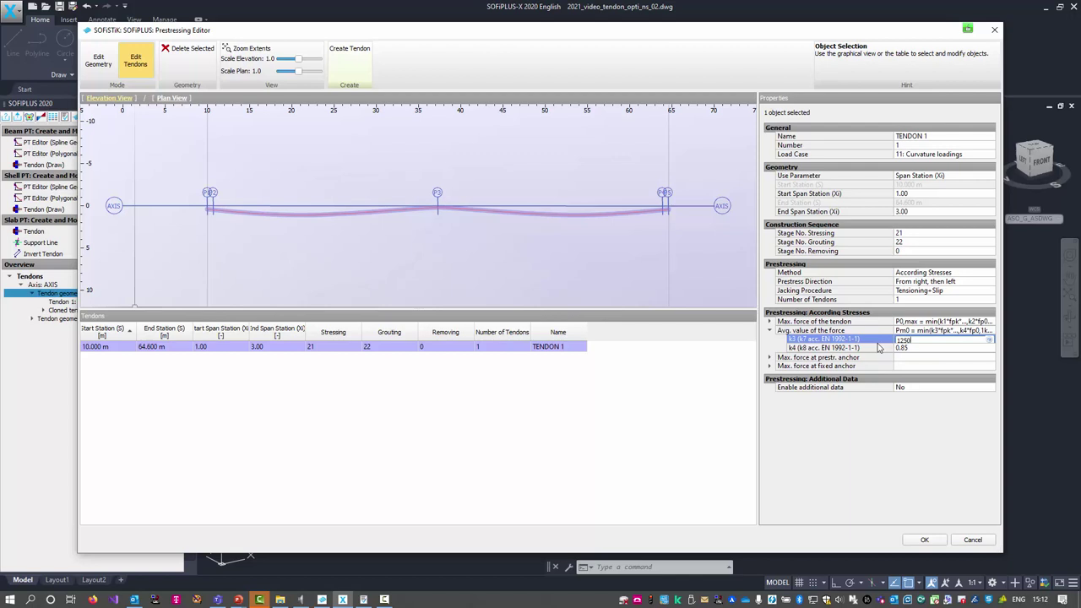
click(920, 351)
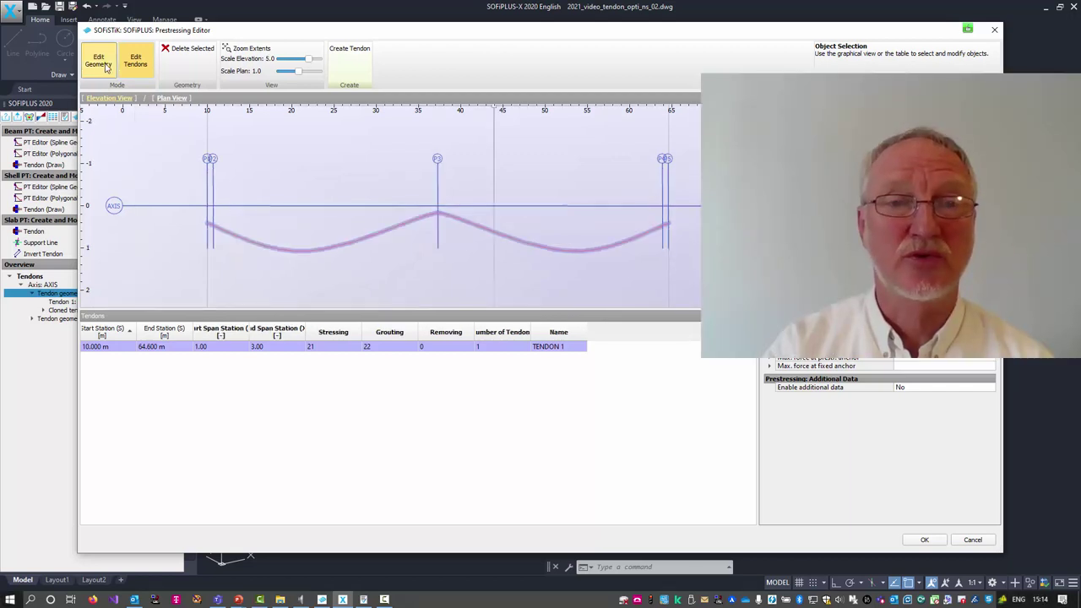
Step: Give the tendon low points straight lengths of 4 m before and 6 m after, and apply
click(103, 66)
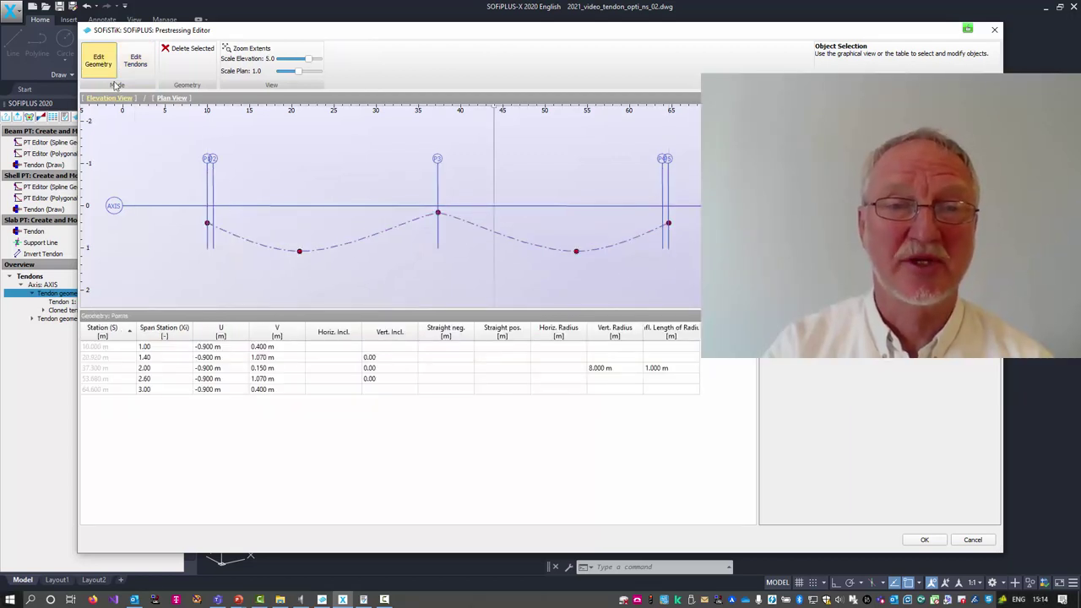
click(303, 253)
click(439, 358)
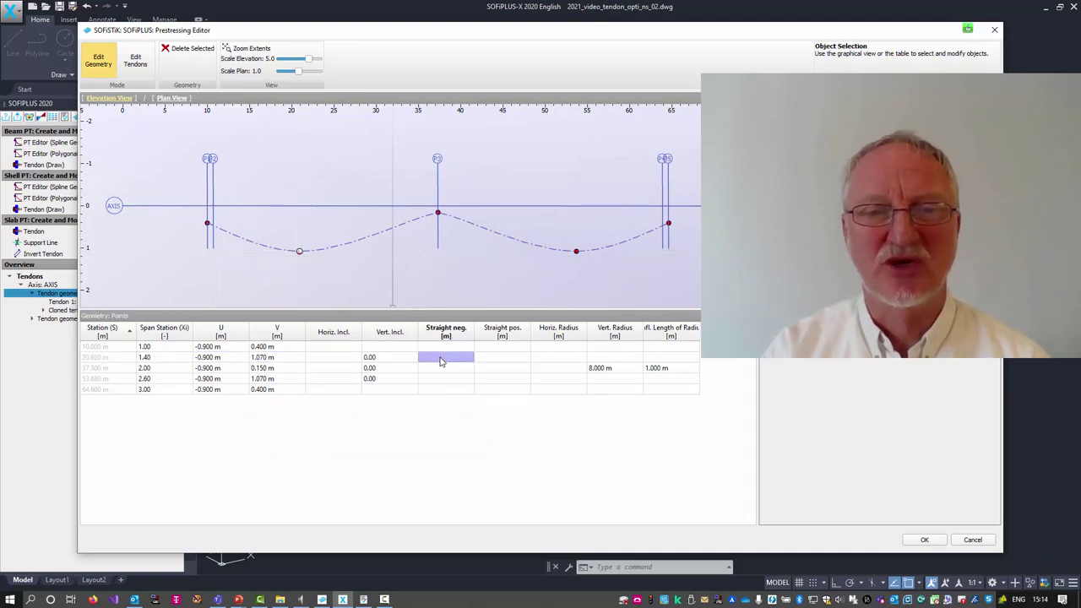
text(4)
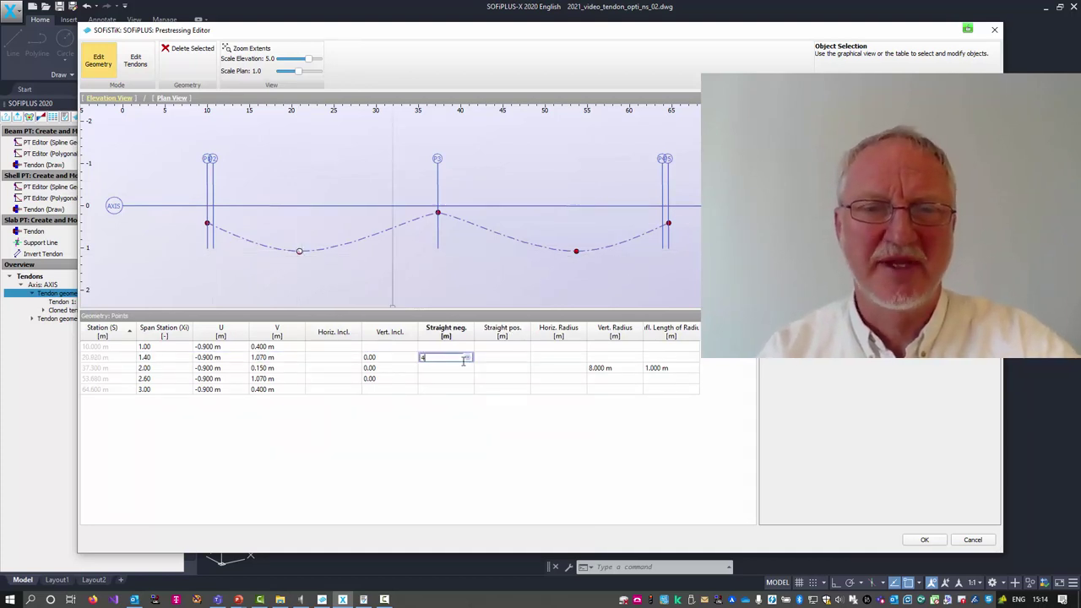
click(489, 360)
text(6)
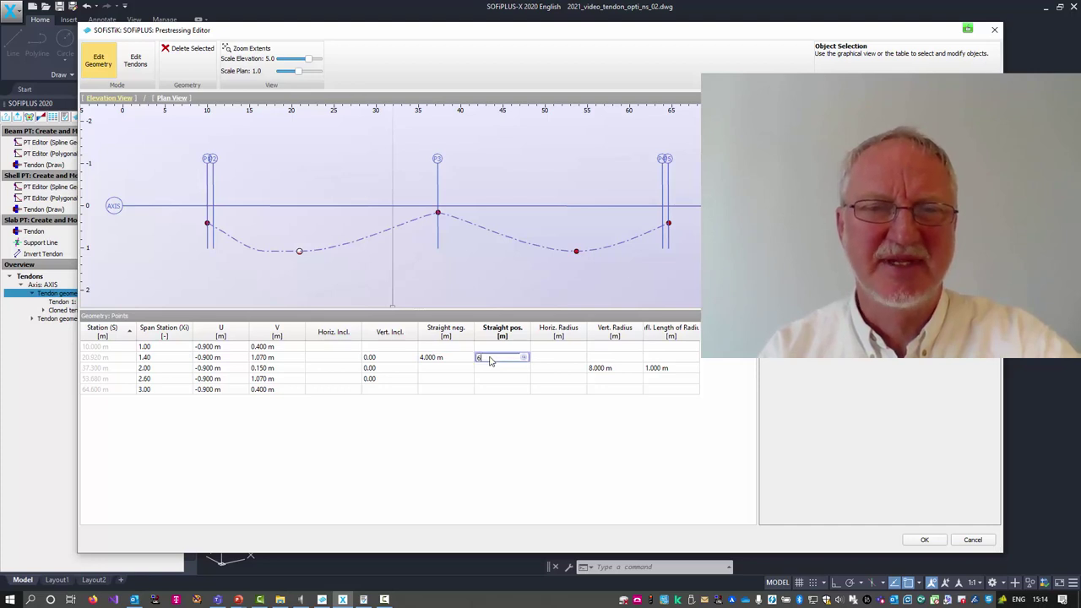
click(465, 362)
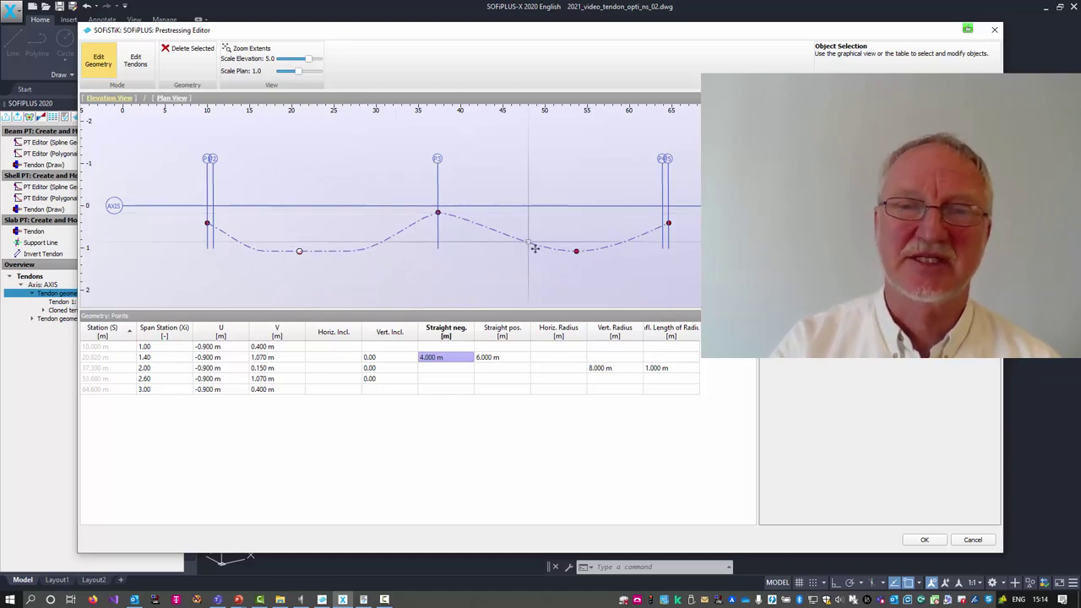
click(576, 252)
click(924, 540)
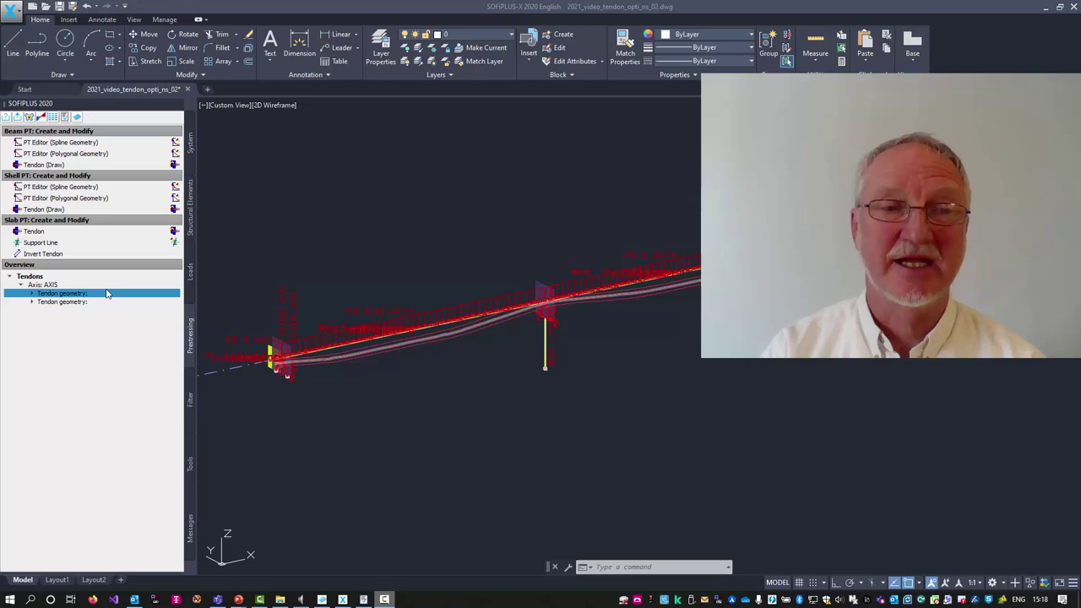
Step: Reopen the tendon in the Prestressing Editor and bring up its prestressing system list
double_click(99, 295)
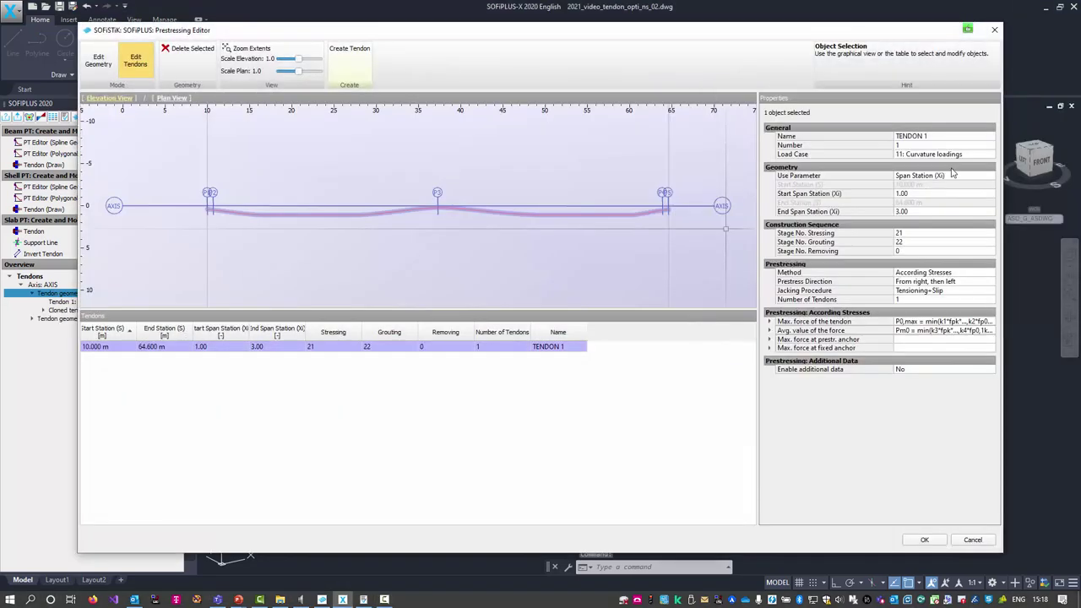
click(99, 61)
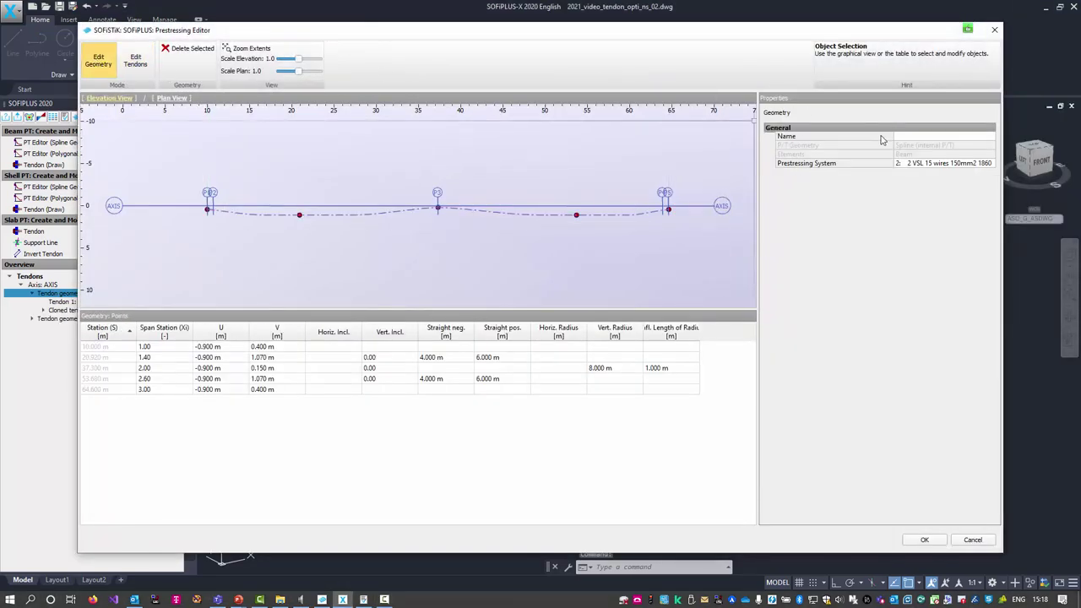
click(959, 169)
click(994, 164)
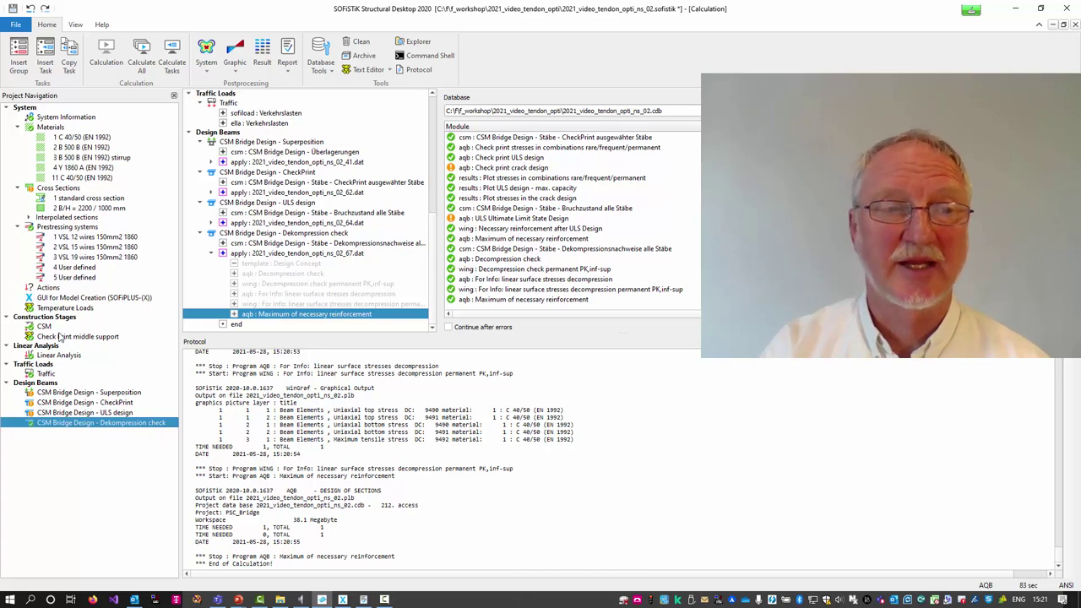
click(54, 328)
right_click(54, 327)
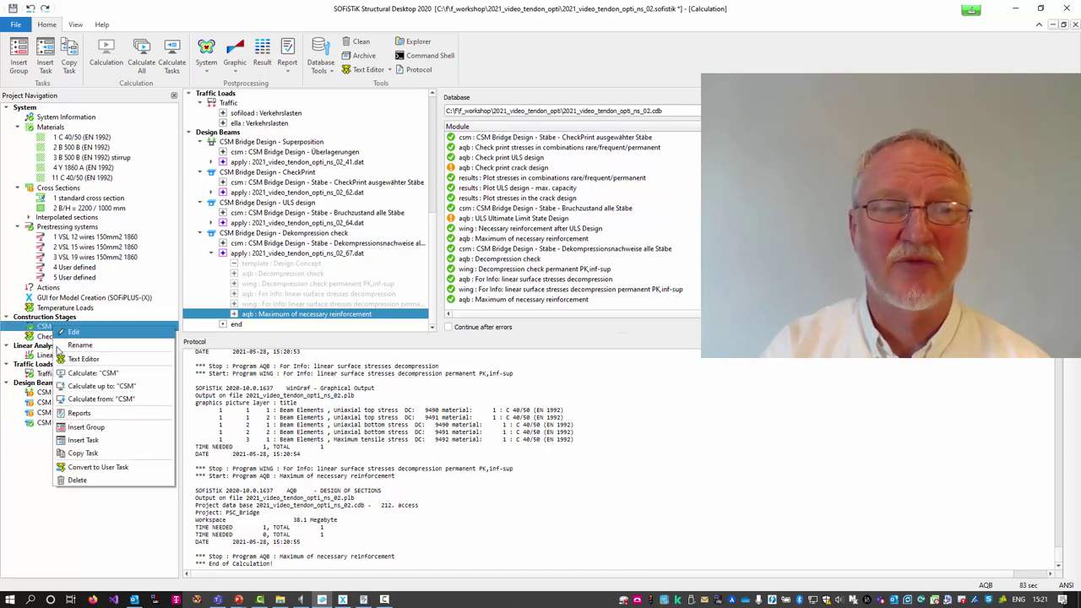
click(74, 413)
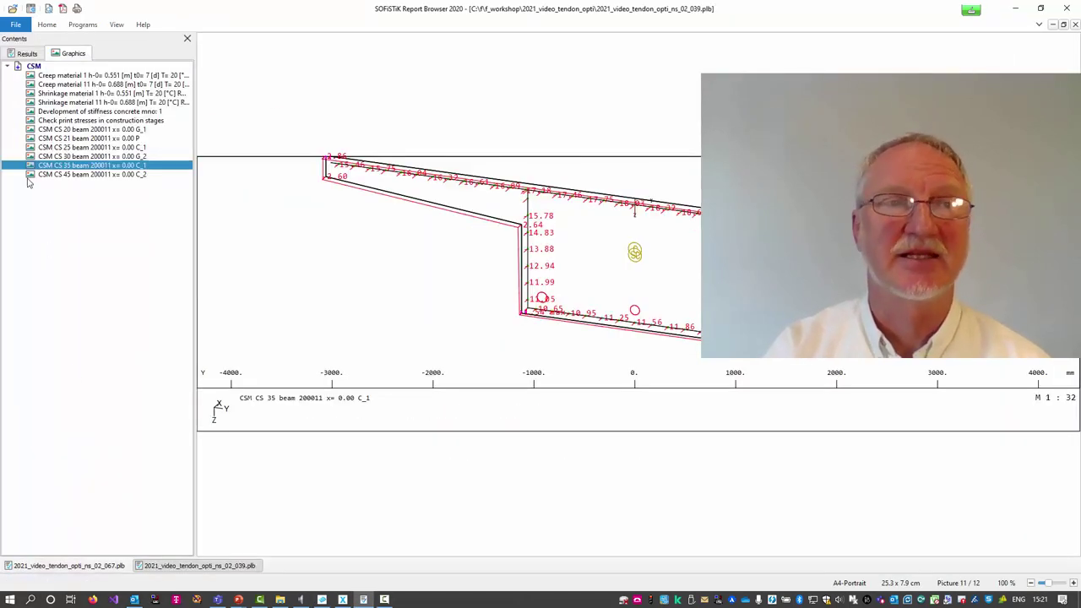
click(30, 54)
drag(187, 327, 188, 510)
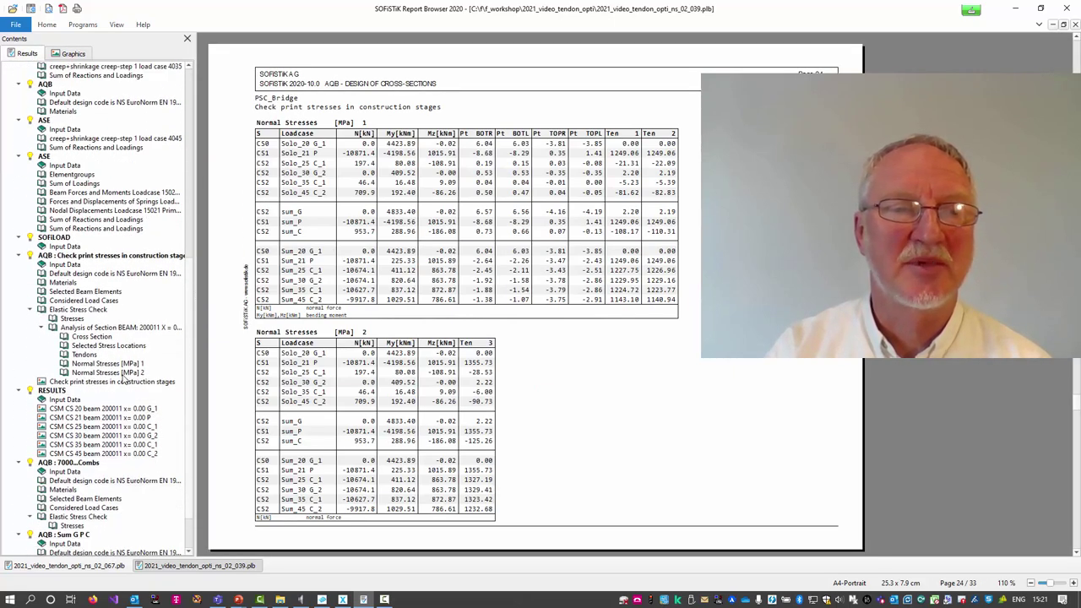
click(124, 373)
click(125, 363)
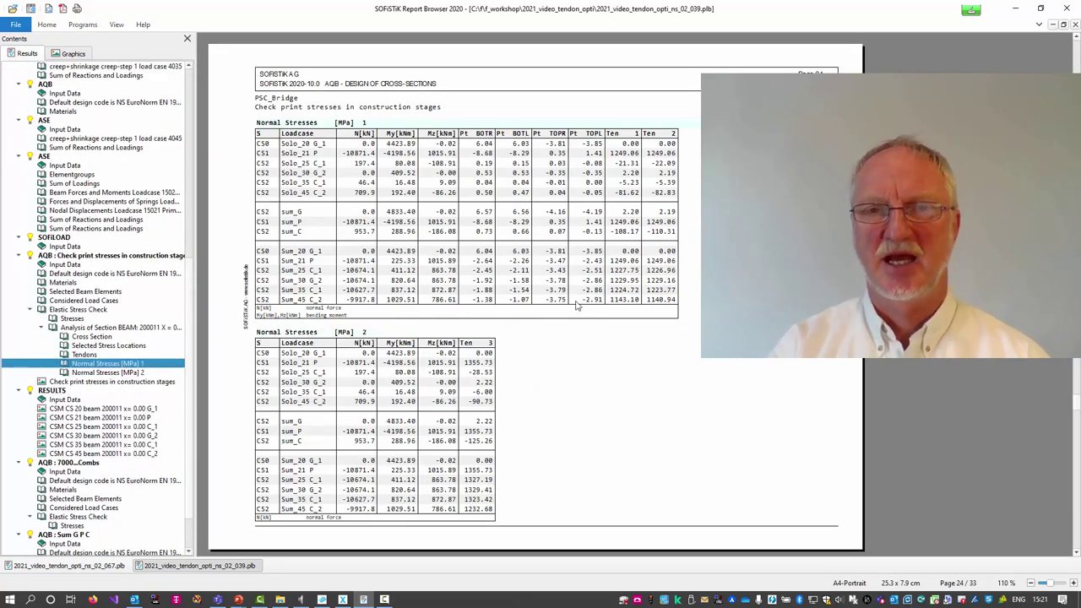
double_click(626, 292)
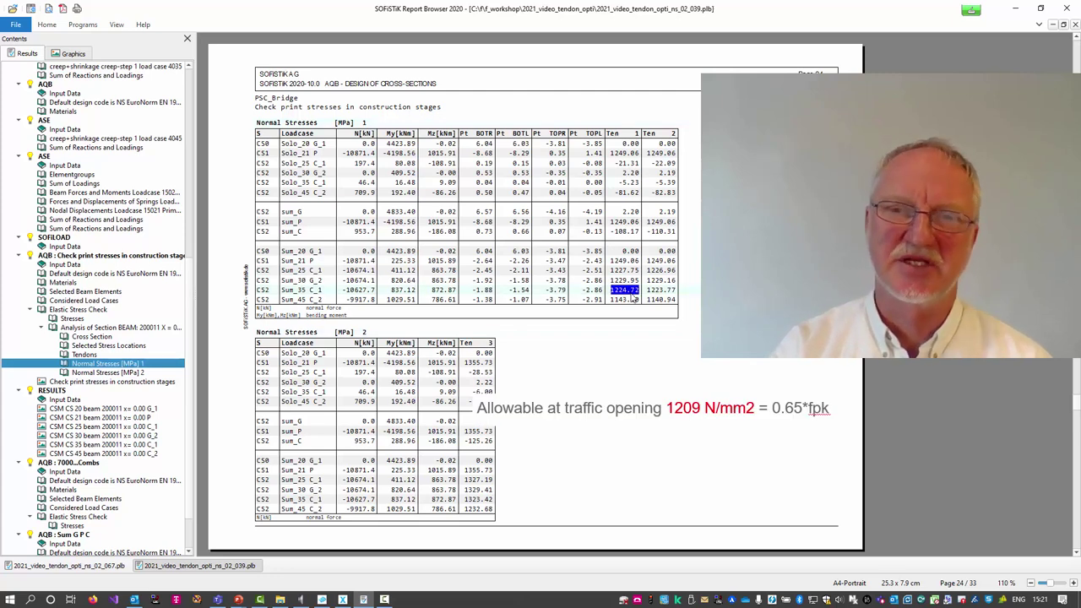
click(1076, 7)
Step: Open the Check Print middle support input text and locate the selected beam 200020
click(57, 338)
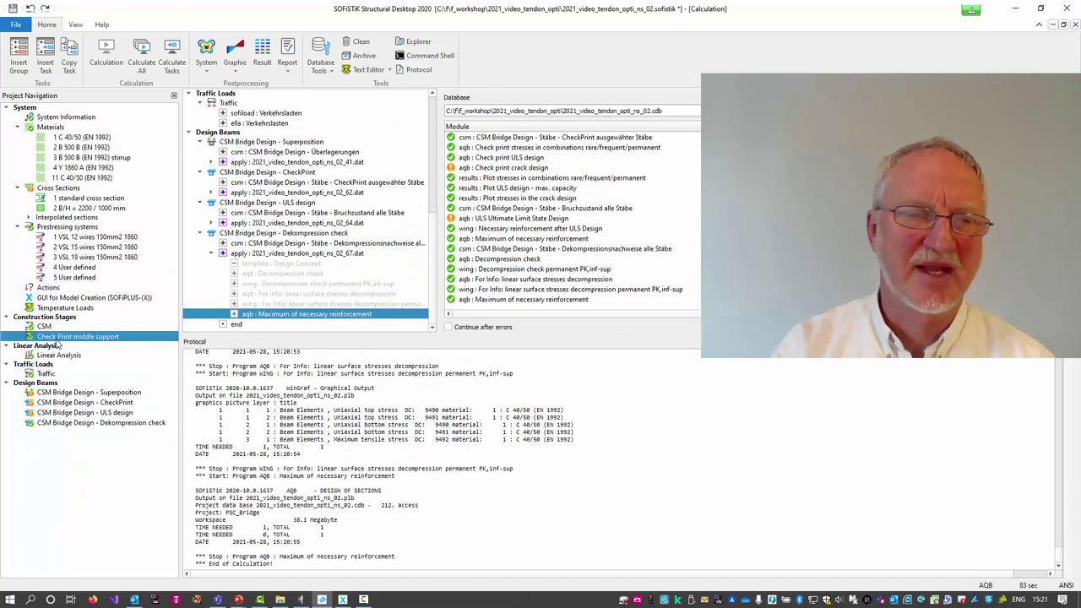
double_click(56, 338)
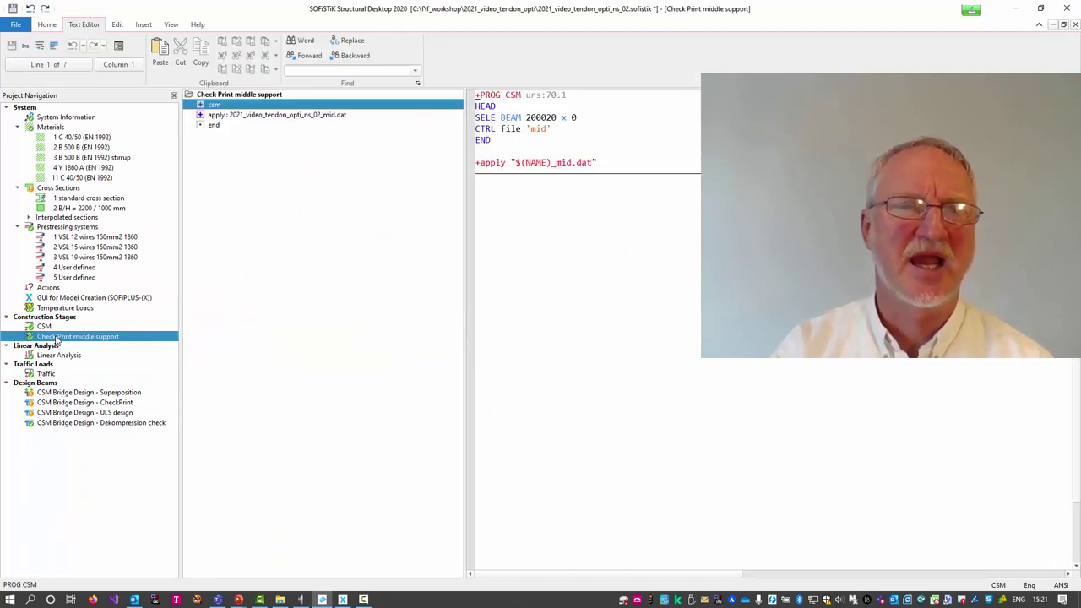
drag(502, 119, 589, 123)
click(592, 128)
Step: Open the middle-support report and step through the stage 20, 21 and 25 graphics
right_click(51, 336)
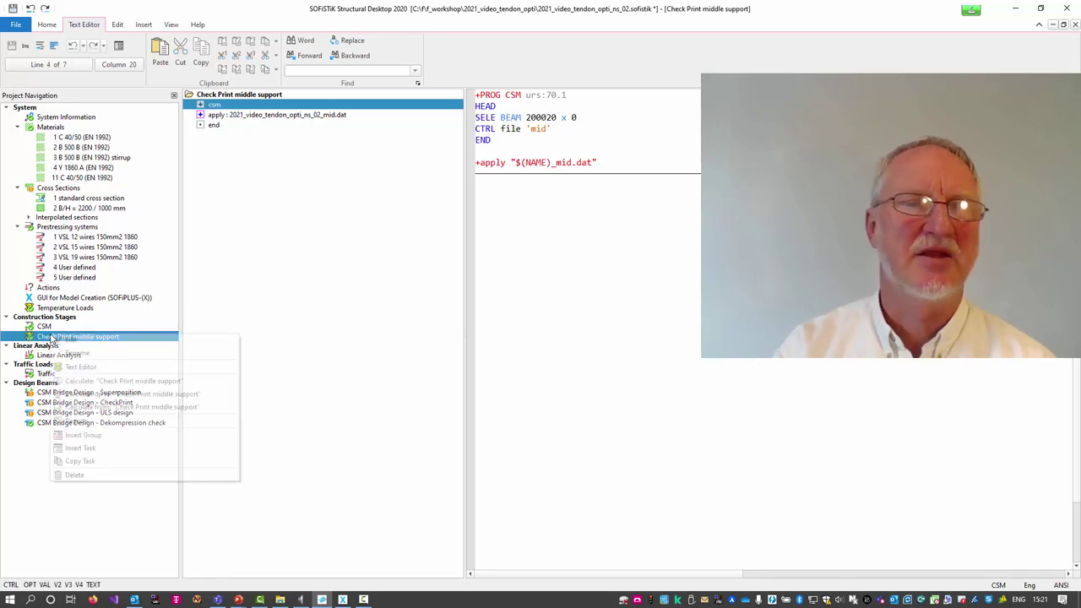
click(76, 421)
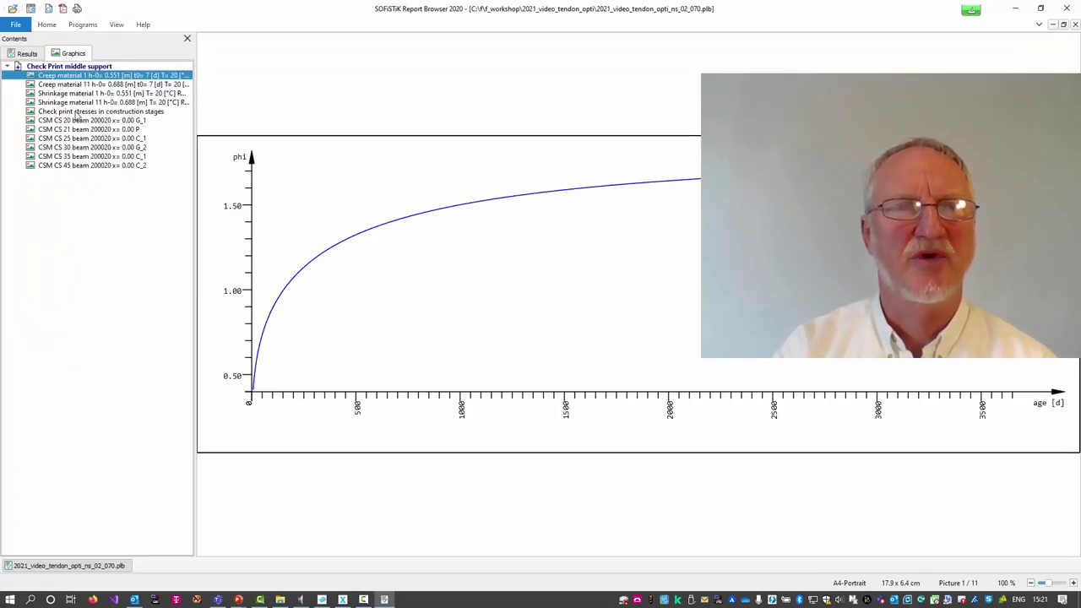
click(77, 122)
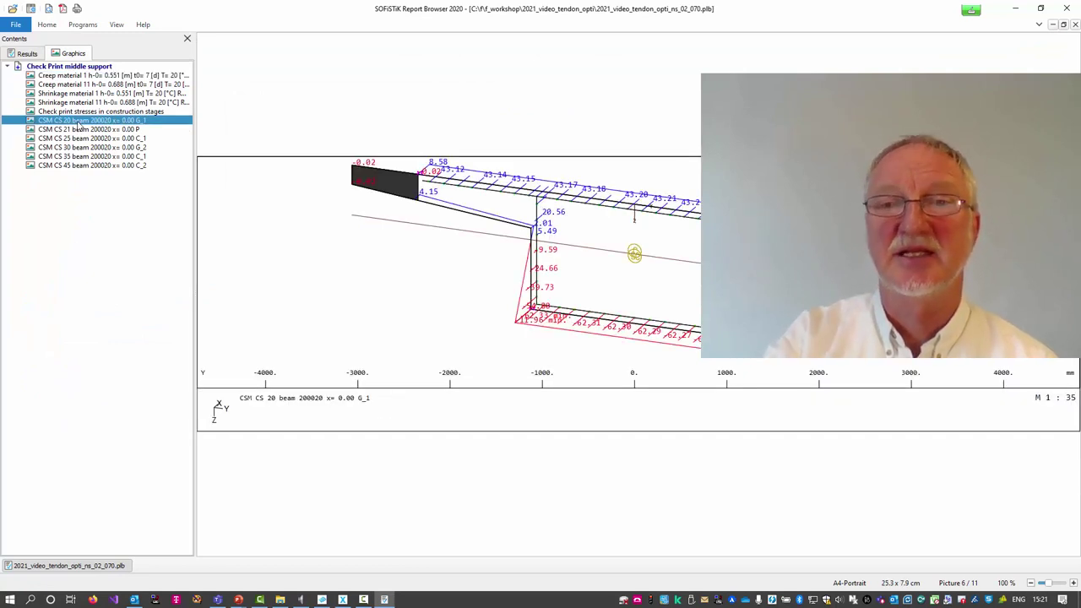
key(Down)
key(Down)
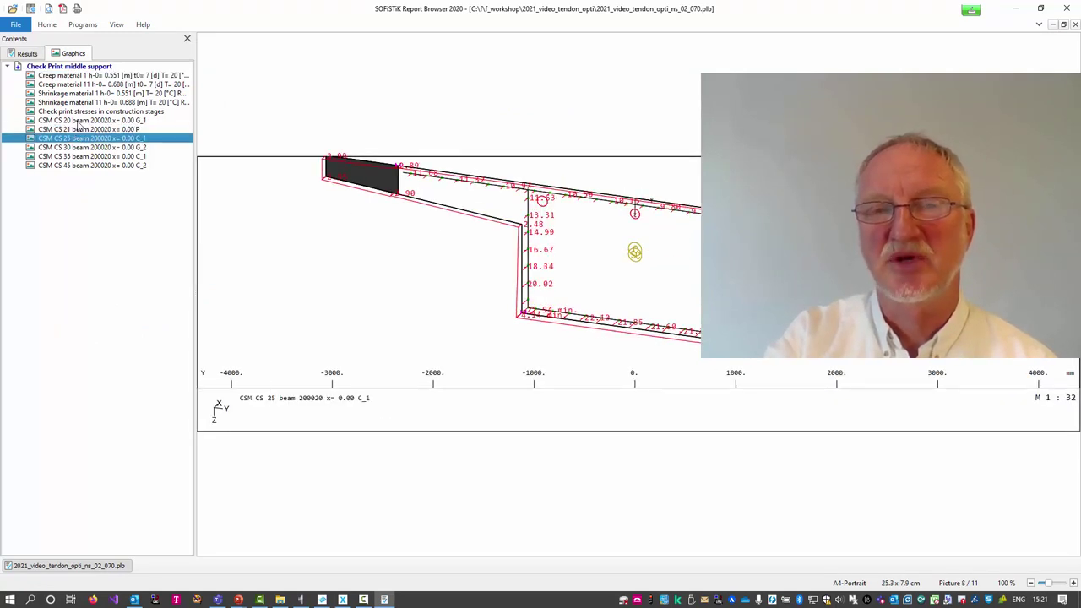
key(Down)
key(Down)
key(Down)
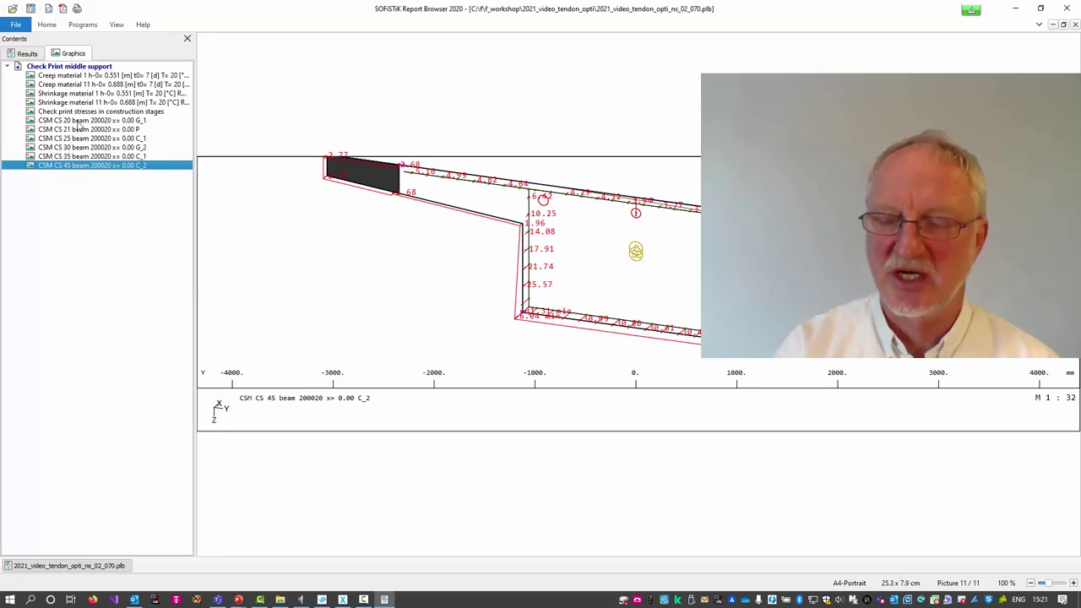
Step: Show the Normal Stresses [MPa] 1 table and mark the Ten 1 tendon stress 1156.28
click(28, 54)
scroll(186, 516, down, 1)
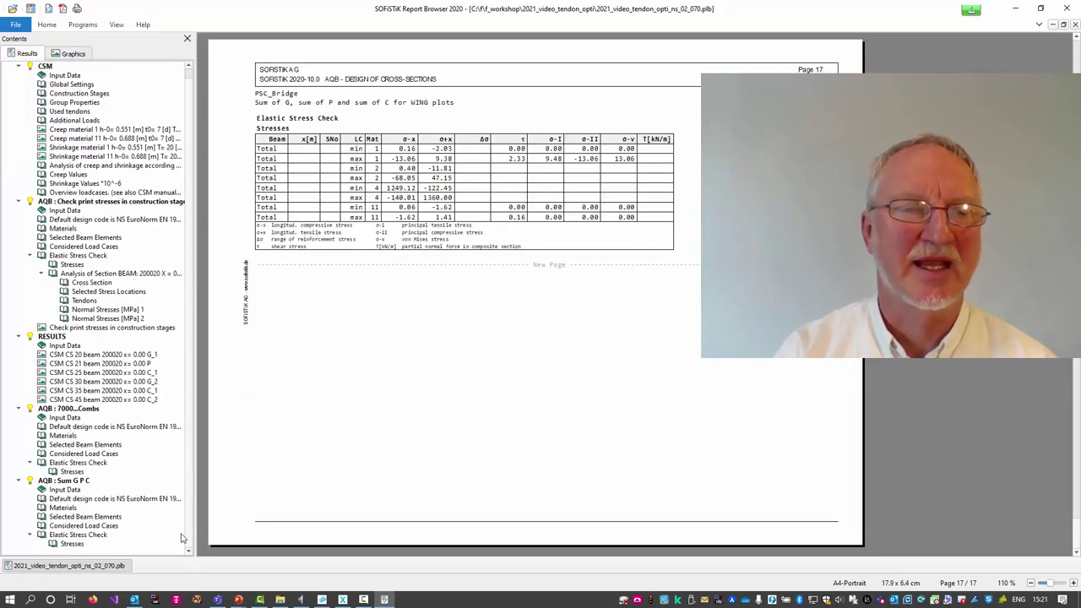
click(107, 312)
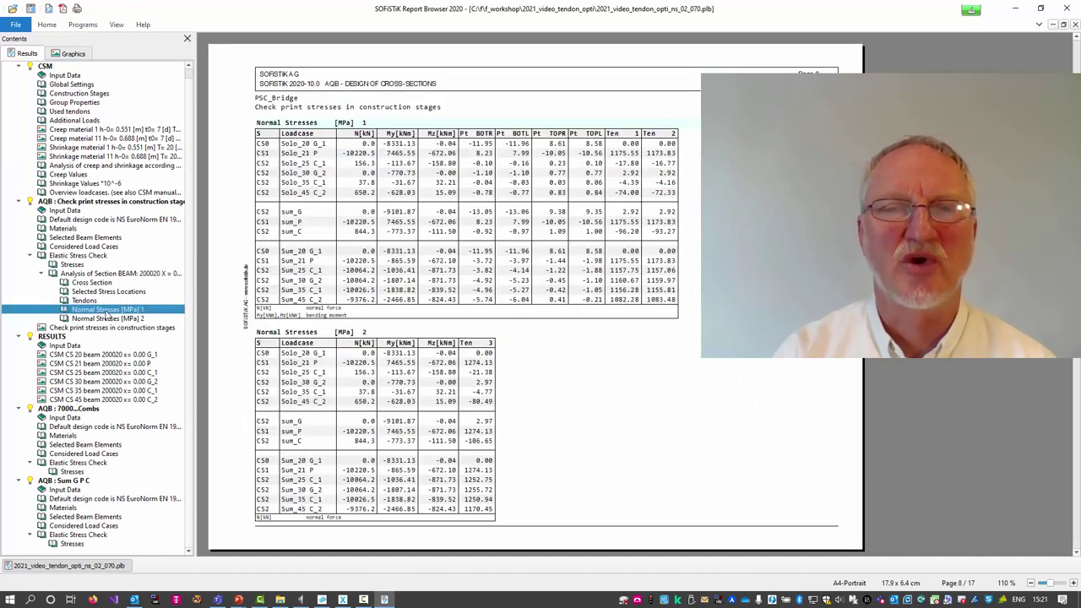
double_click(629, 289)
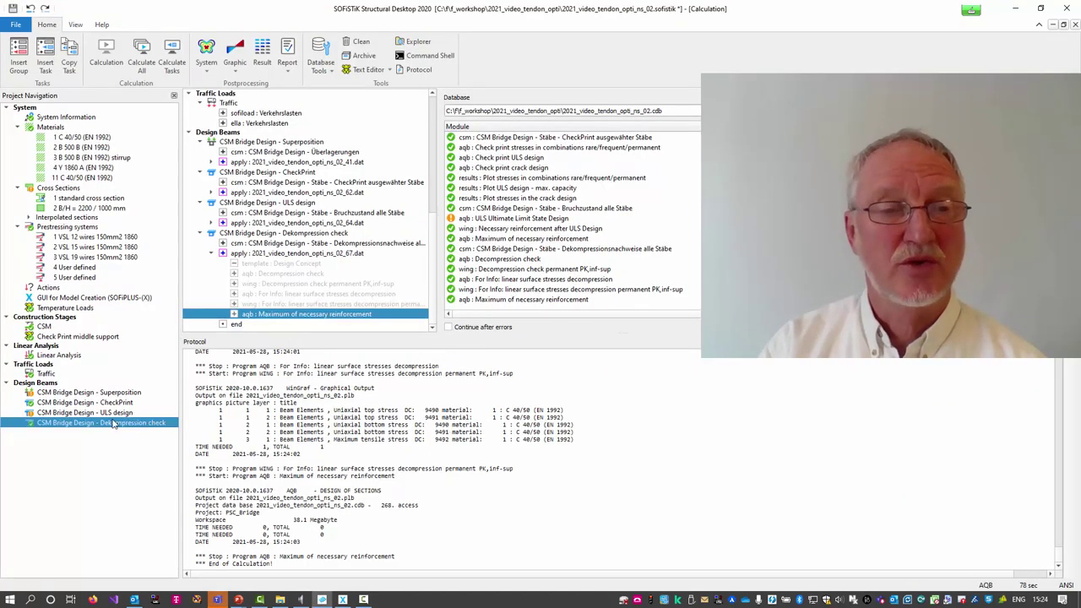
Step: Open the Dekompression check report's third graphic of linear surface stresses and maximum biaxial tensile stress
right_click(101, 422)
click(135, 510)
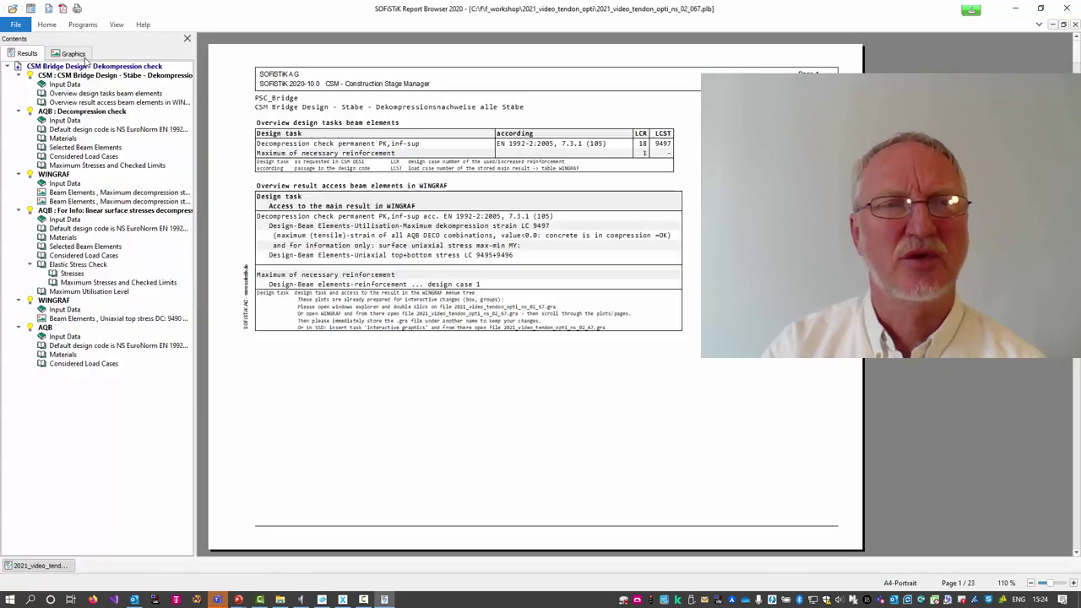
click(74, 54)
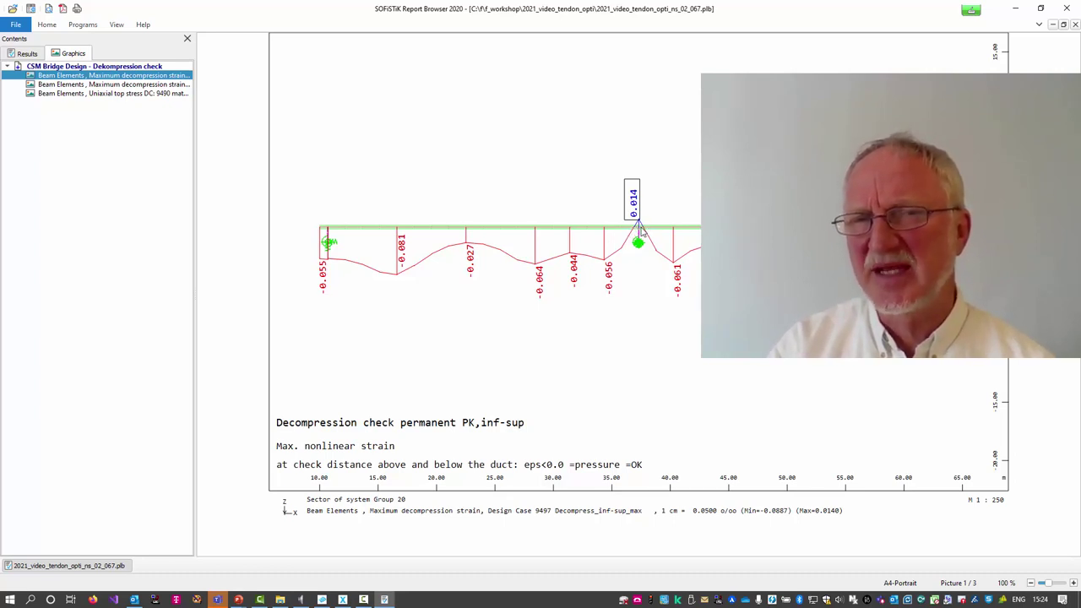
click(110, 93)
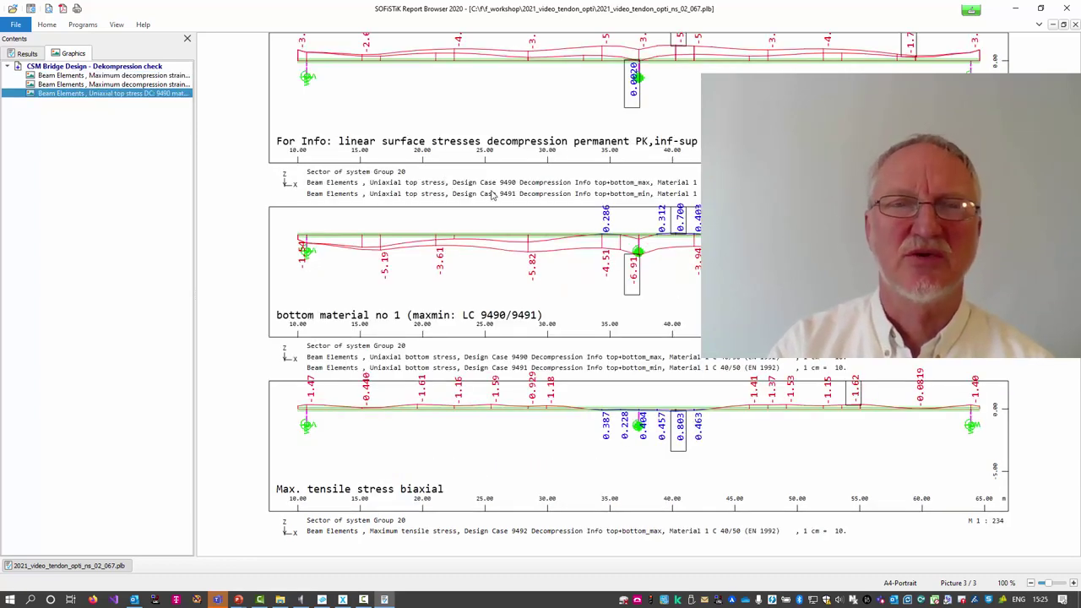